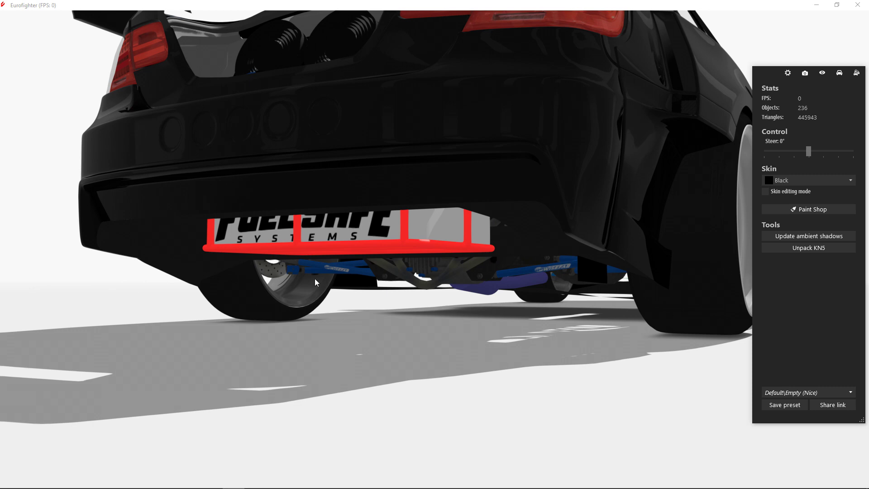
scroll(397, 253, "up", 2)
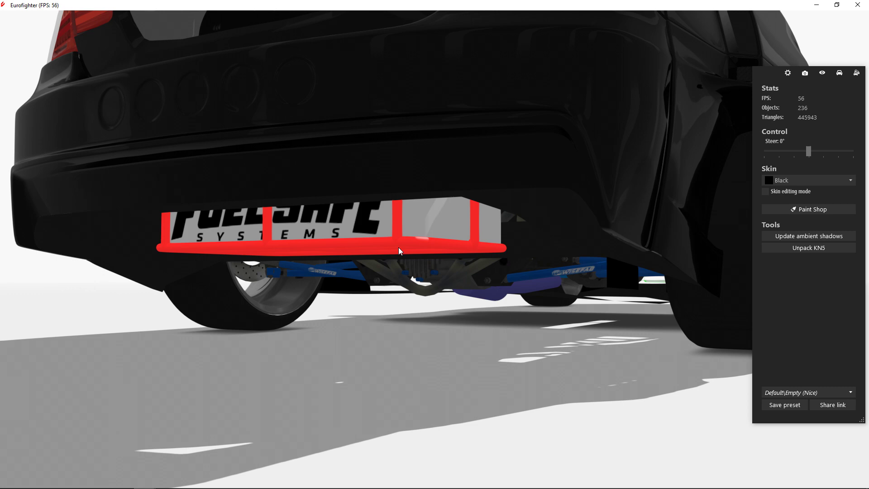
Step: Select the rear cage mesh (Line034) to show its material and rear_cage.dds texture
left_click(399, 247)
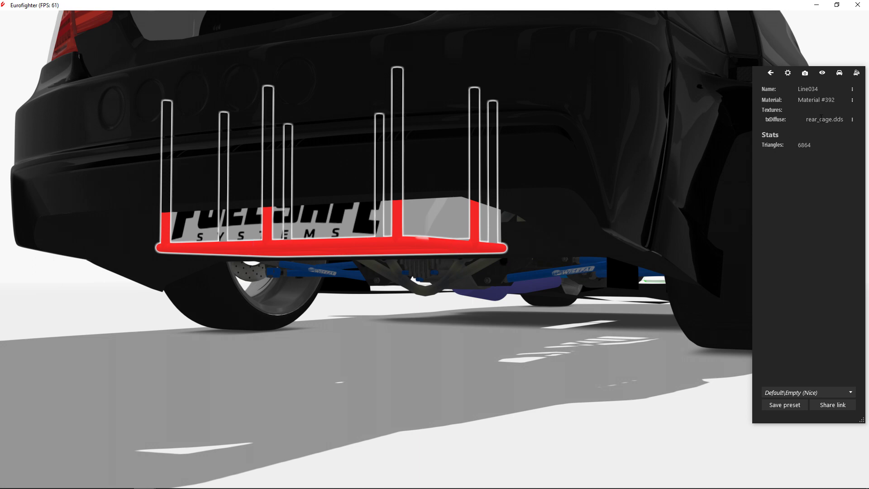
Step: Review the rear_cage.dds diffuse texture details, then inspect the right-rear tyre and rear bumper
left_click(853, 120)
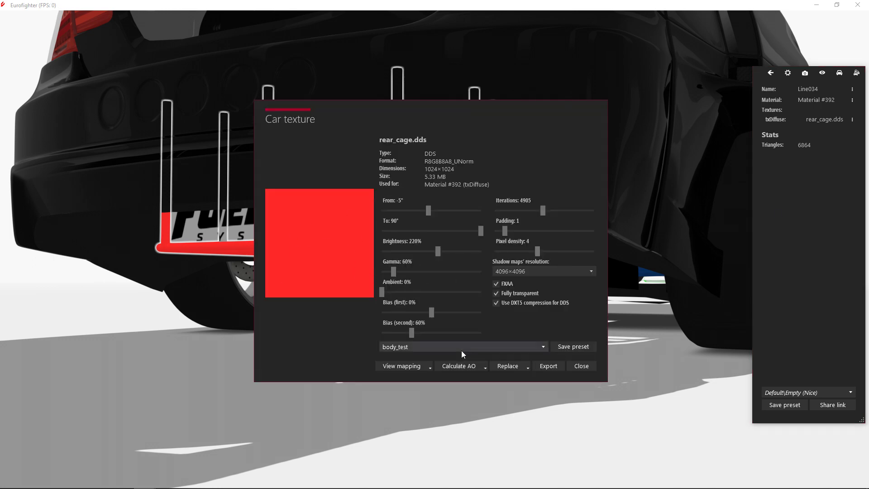
left_click(588, 366)
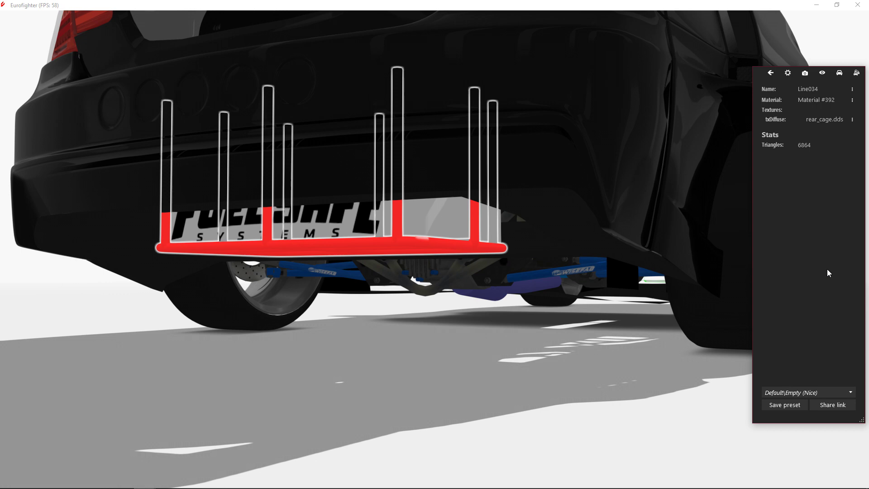
left_click(686, 180)
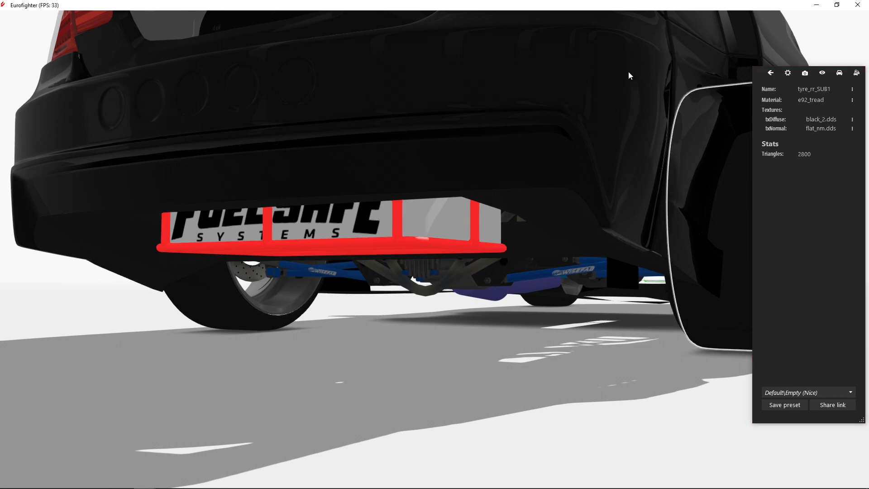
left_click(290, 86)
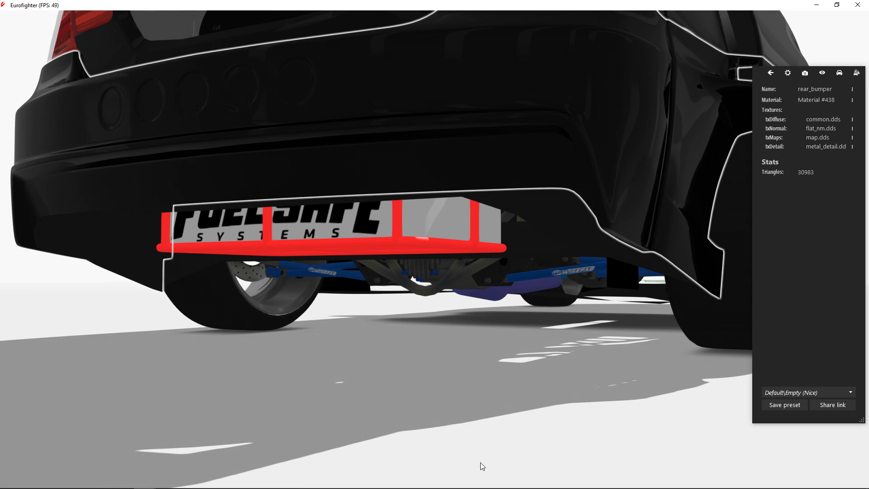
left_click(421, 367)
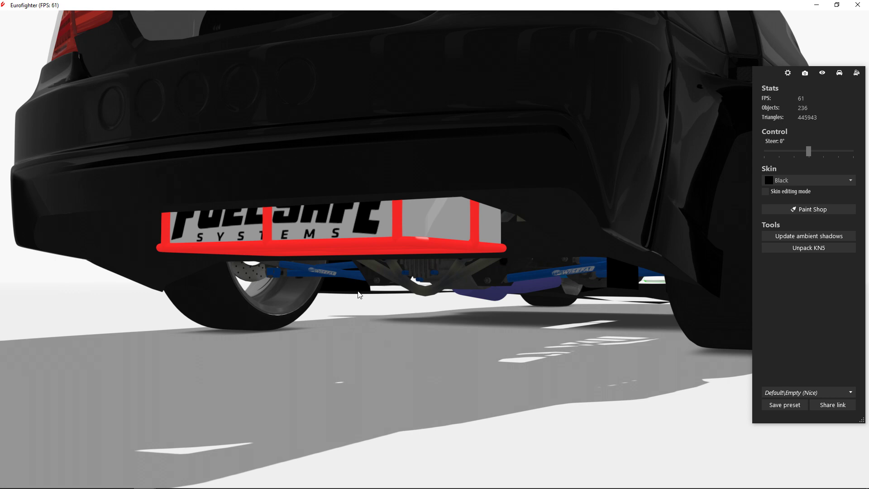
Step: Reselect the rear cage from an elevated rear view and bring up the open-windows list
left_click_drag(508, 372, 487, 335)
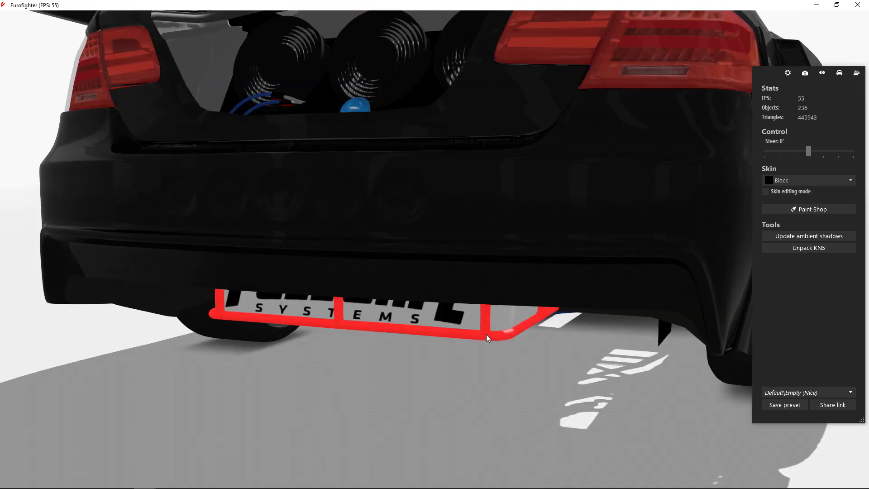
left_click(486, 334)
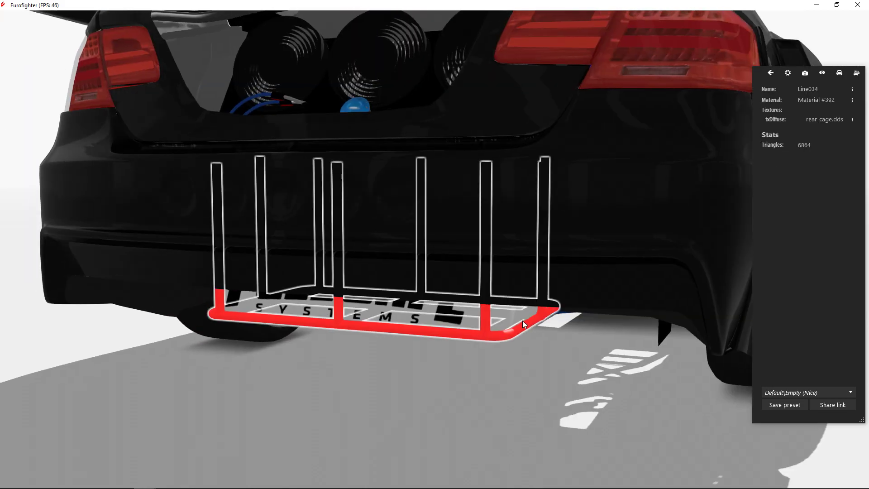
mouse_move(523, 321)
left_mouse_down()
mouse_move(447, 285)
mouse_move(357, 315)
mouse_move(386, 265)
mouse_move(440, 246)
left_mouse_up()
key("alt+Tab")
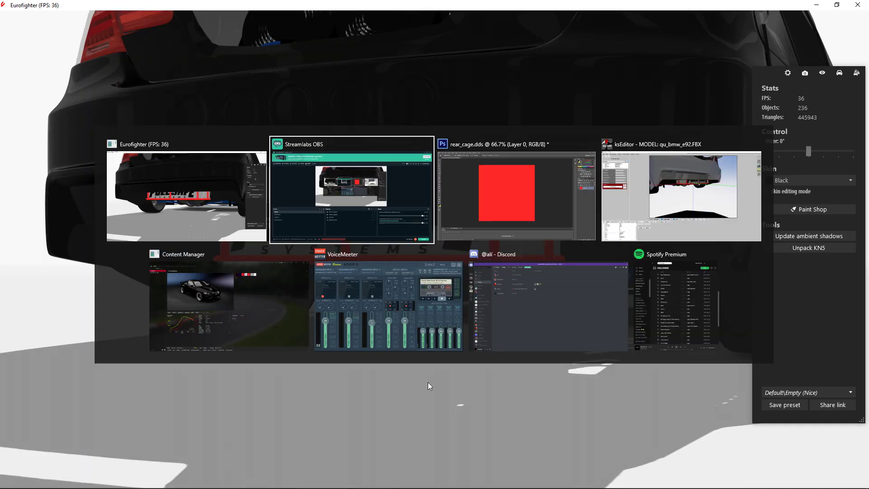
Step: Add Layer 1 above the texture and fill Layer 0 with pure white
key("Tab")
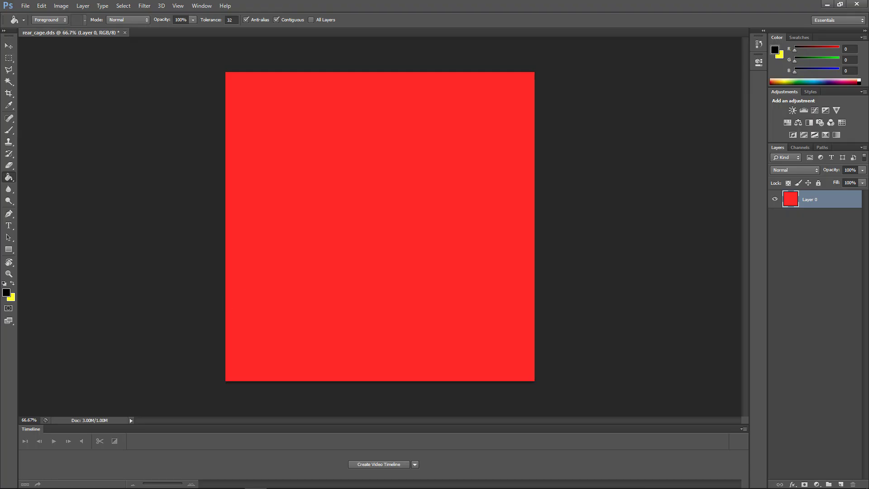
left_click(841, 485)
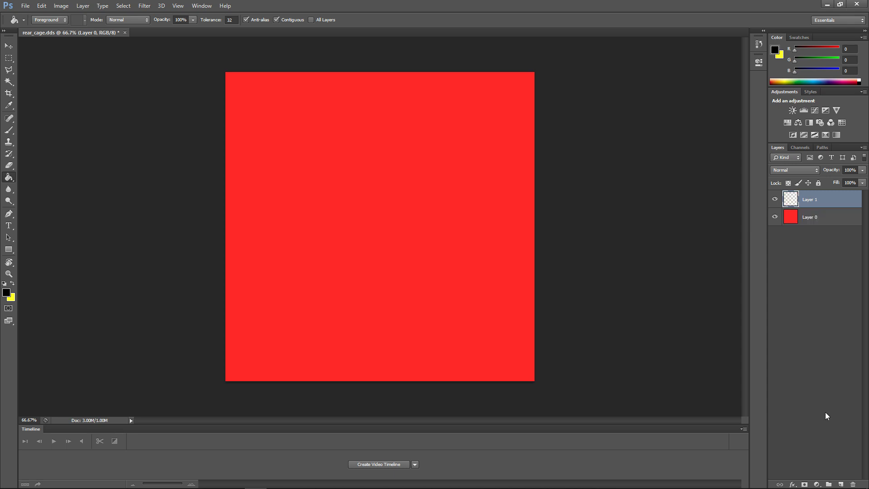
left_click(844, 223)
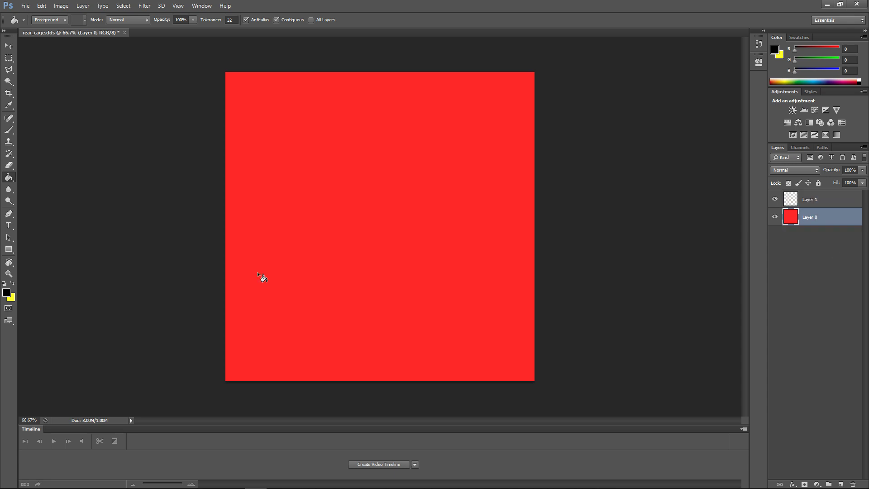
left_click(12, 284)
left_click(360, 70)
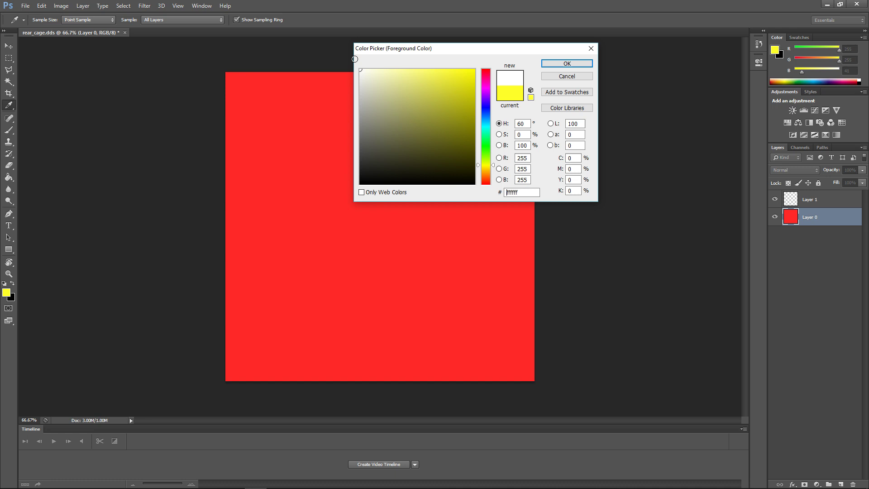
left_click(567, 63)
left_click(340, 233)
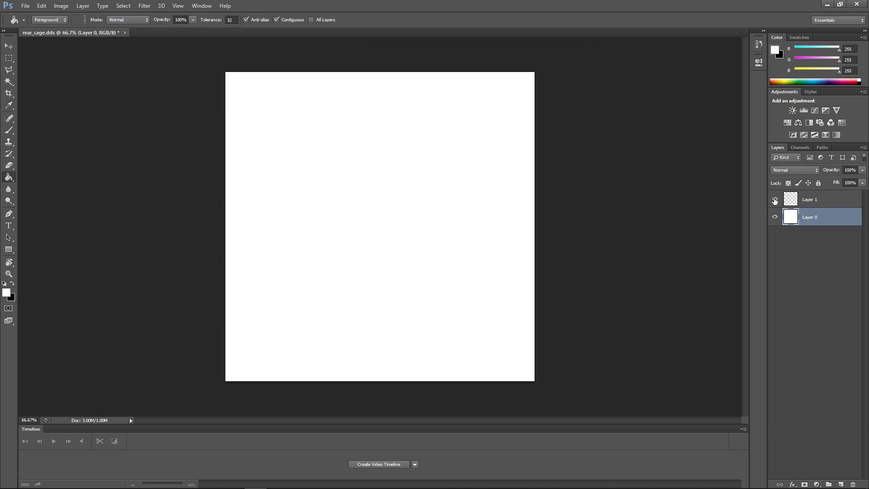
Step: Fill Layer 1 with black and set its opacity to 75%
left_click(804, 202)
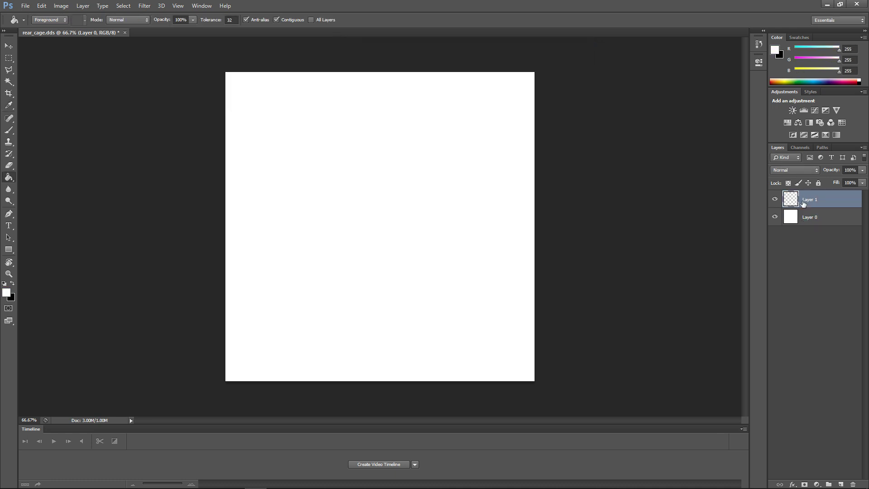
left_click(13, 283)
left_click(291, 254)
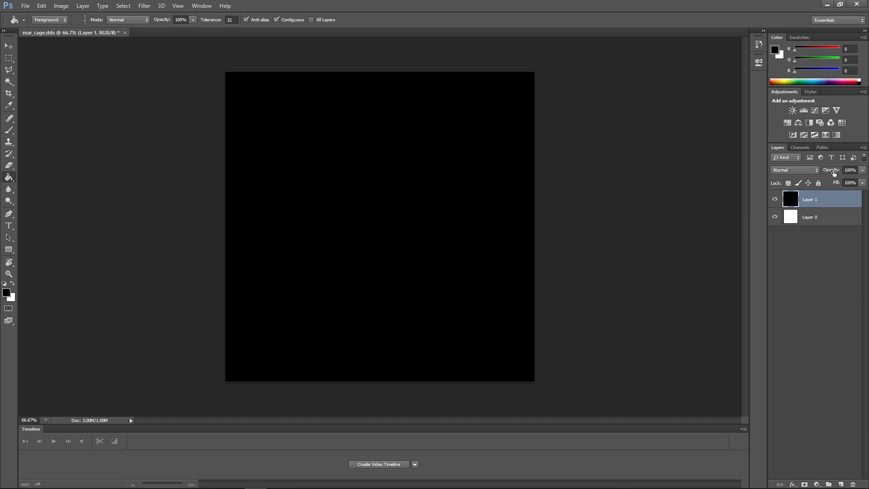
left_click(852, 170)
type("74")
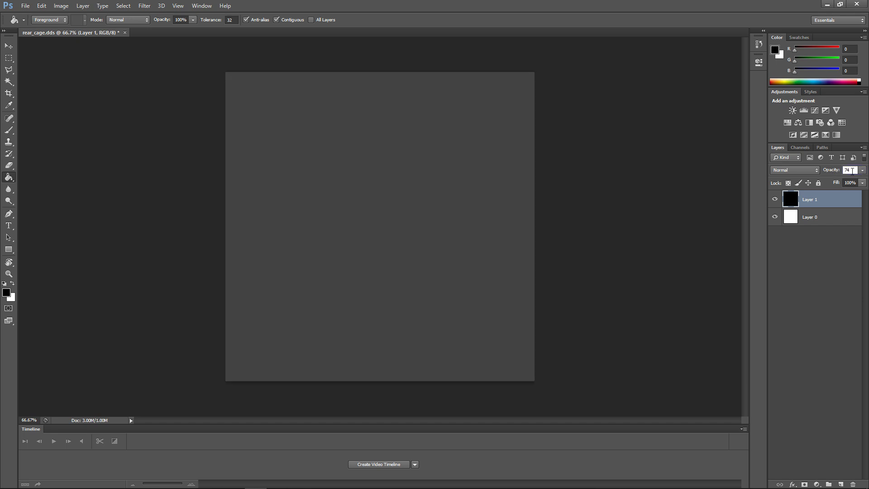
key("BackSpace")
type("5")
key("Return")
Step: Save the darkened texture in DDS format, replacing the existing rear_cage.dds
key("ctrl+alt+shift+s")
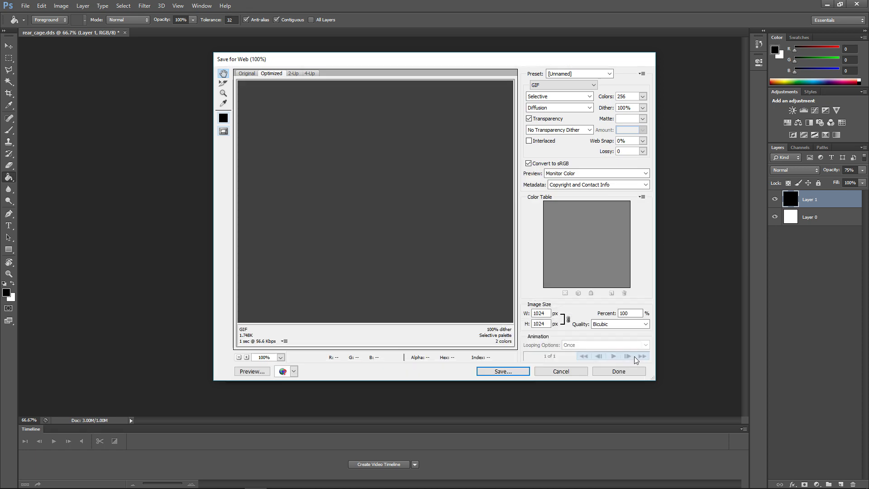
left_click(571, 371)
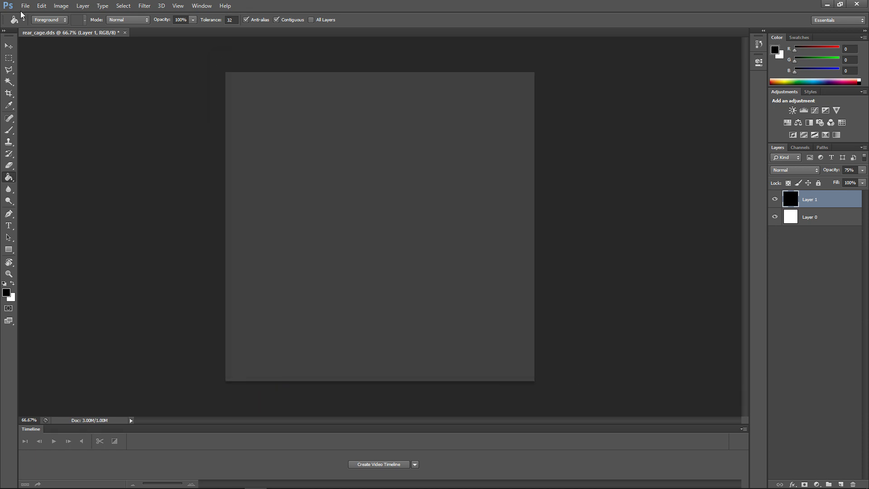
left_click(25, 6)
left_click(71, 114)
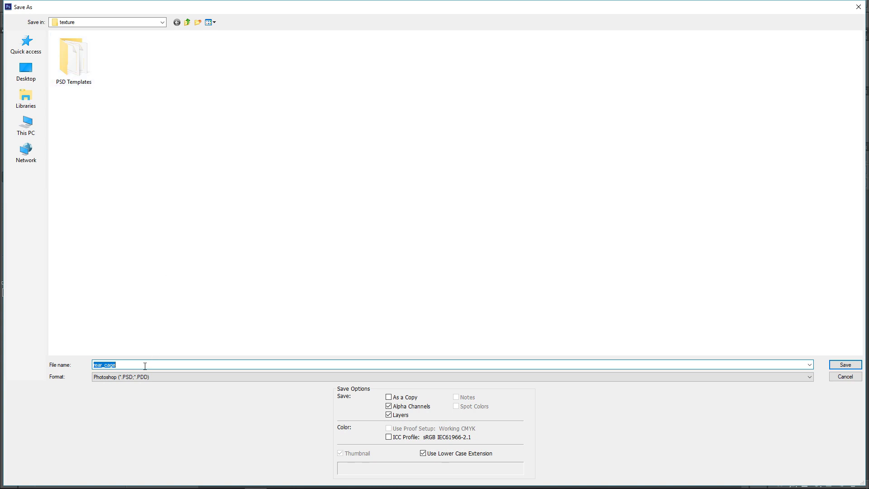
left_click(140, 378)
left_click(121, 265)
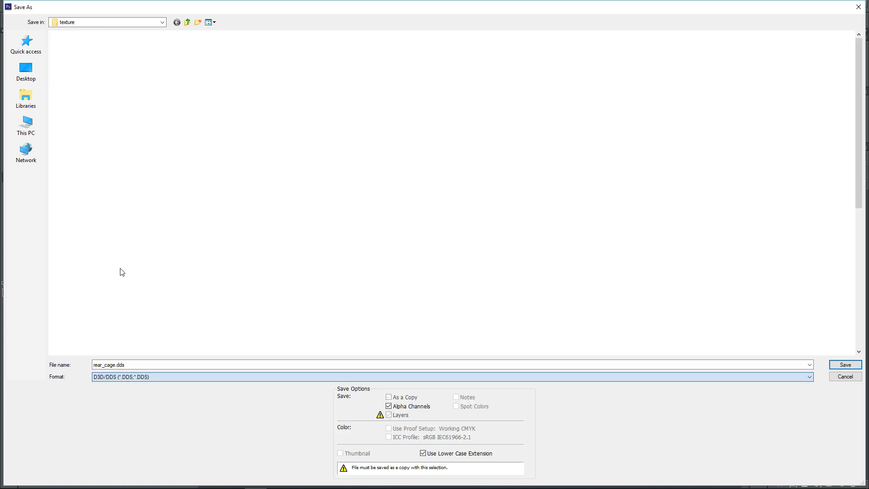
key("Return")
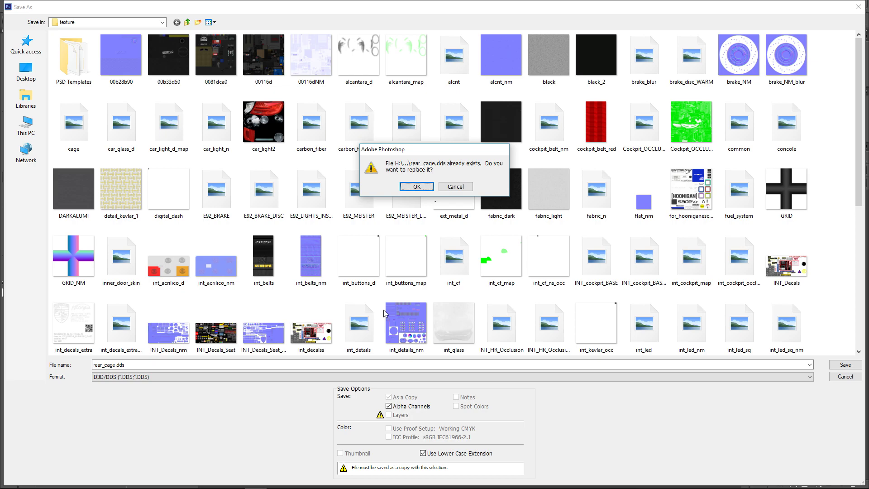
left_click(415, 187)
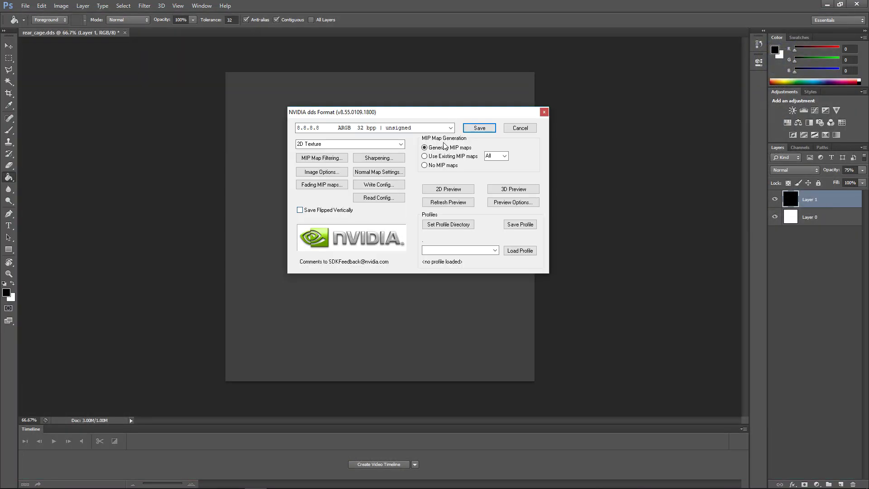
left_click(480, 129)
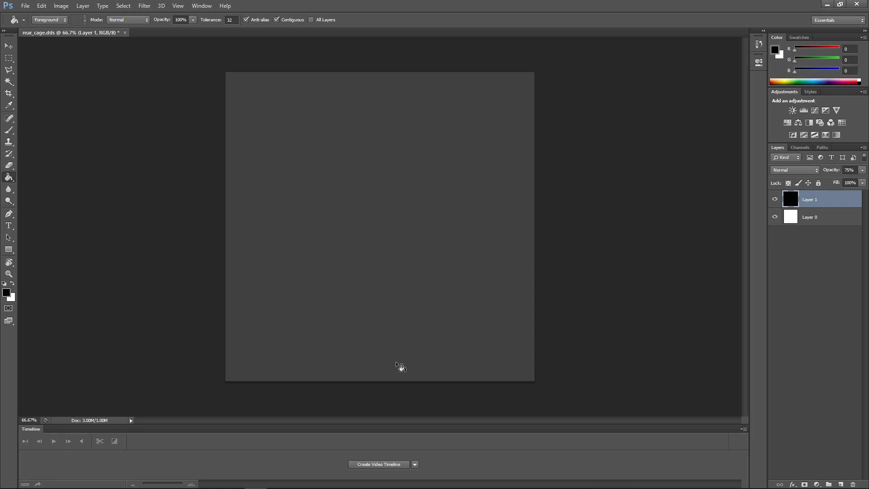
Step: Switch the rear cage material's shader to ksPerPixelMultiMap in ksEditor
key("alt+Tab")
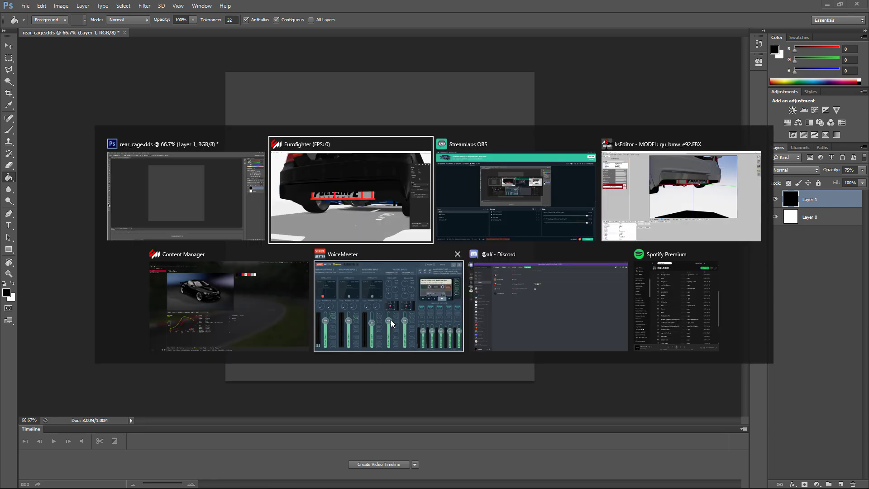
key("alt")
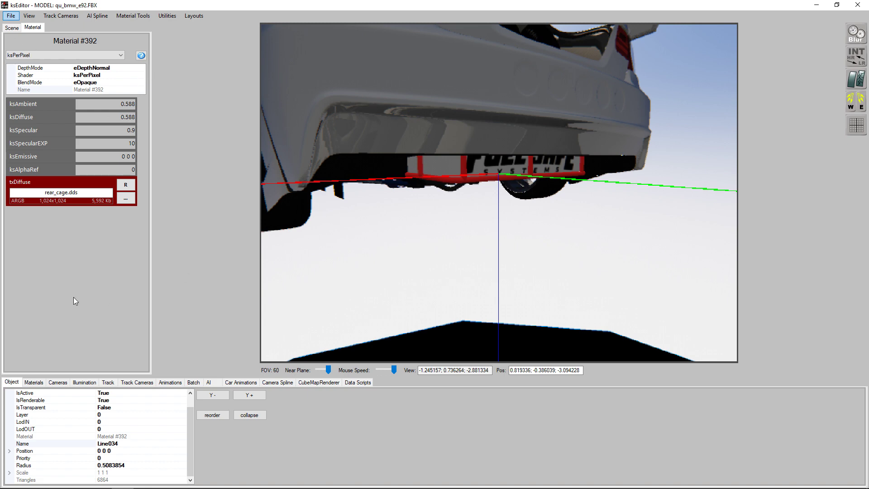
scroll(468, 176, "up", 3)
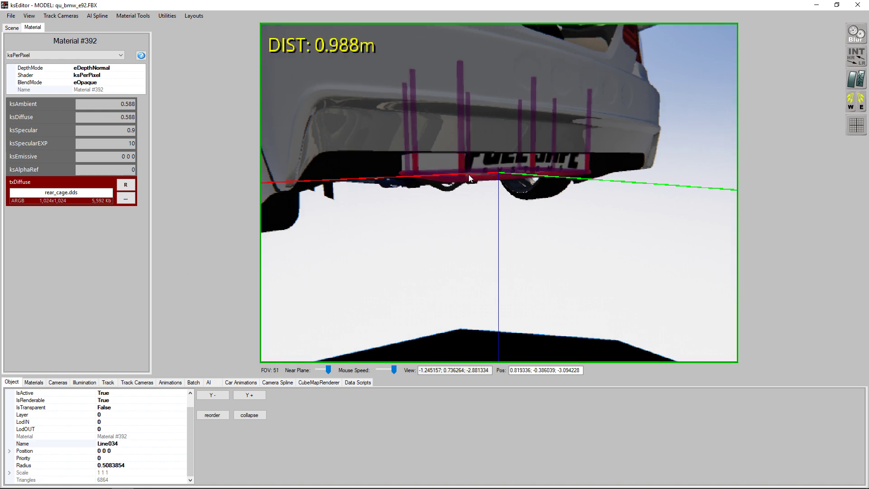
scroll(470, 175, "up", 1)
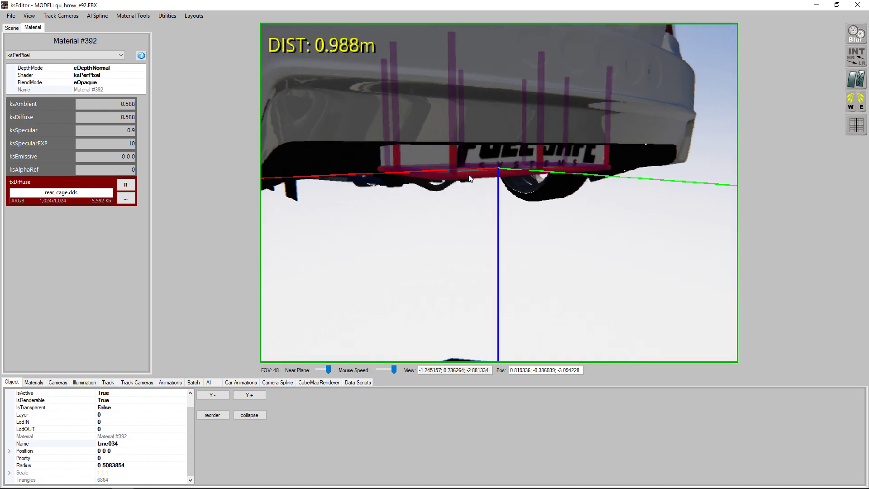
left_click(104, 53)
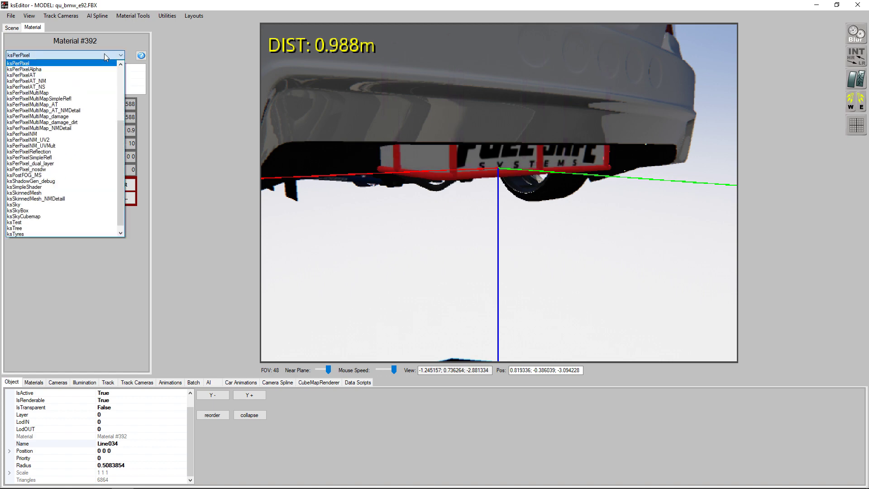
left_click(94, 92)
scroll(91, 320, "down", 3)
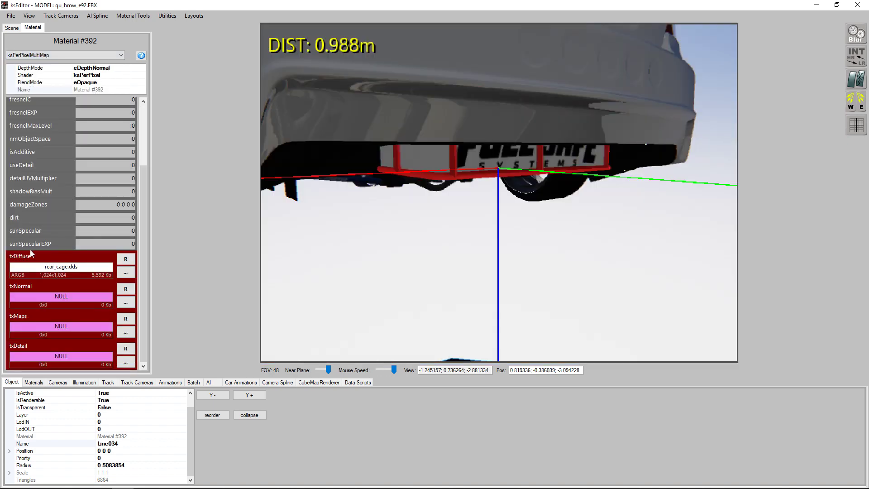
Step: Load flat_nm.dds as the normal map and choose a txMaps texture from the metal textures
left_click(126, 303)
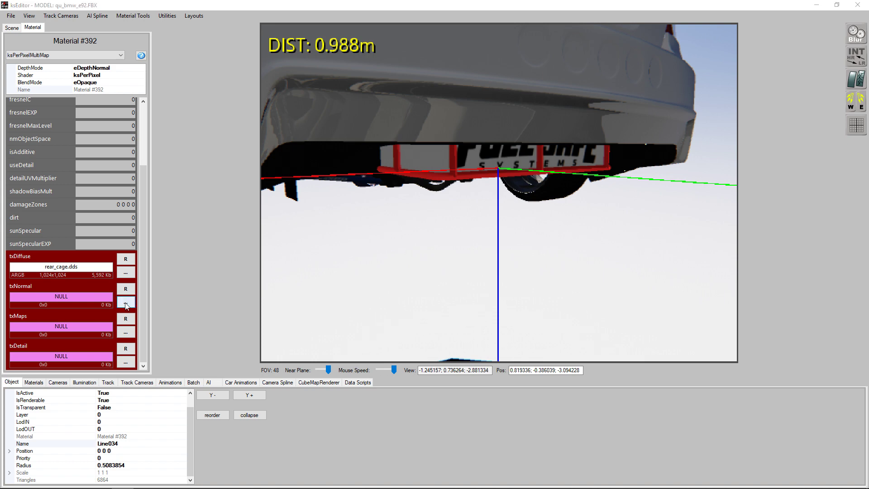
type("fabric_dark")
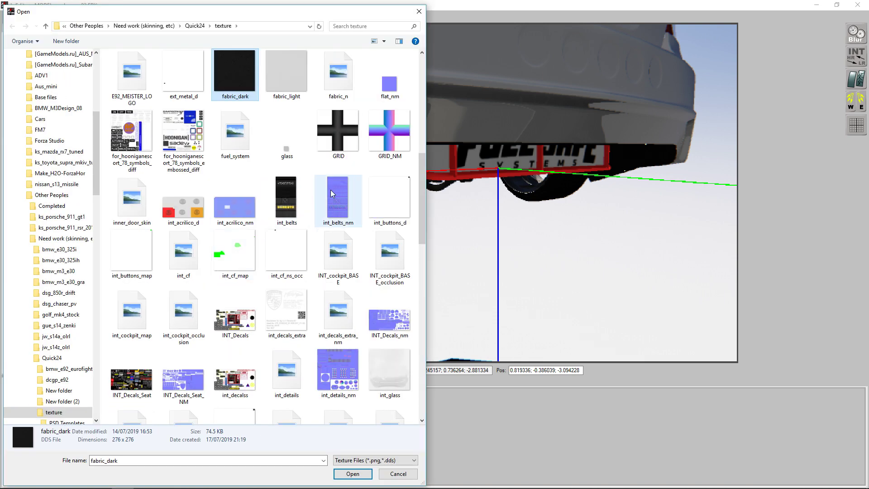
double_click(331, 190)
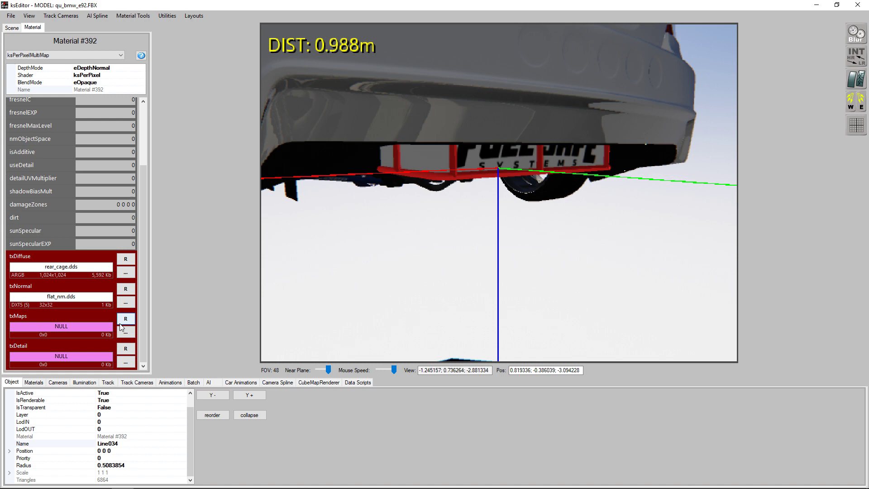
left_click(126, 333)
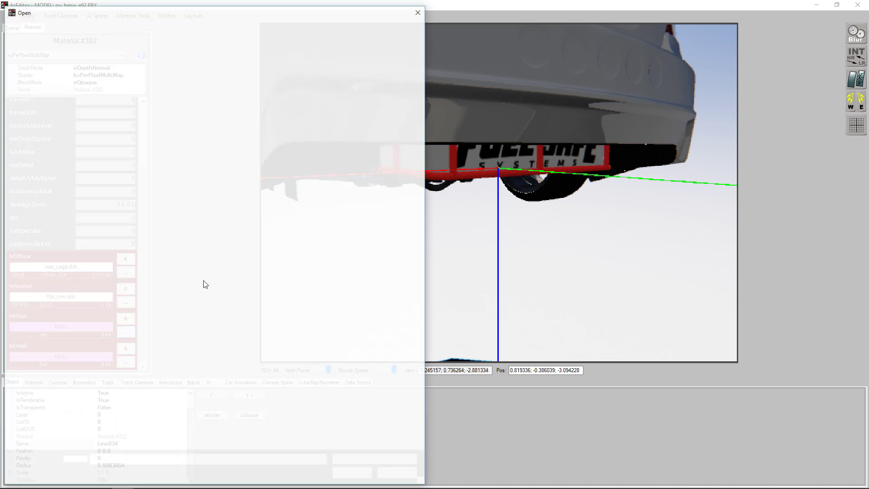
left_click(232, 257)
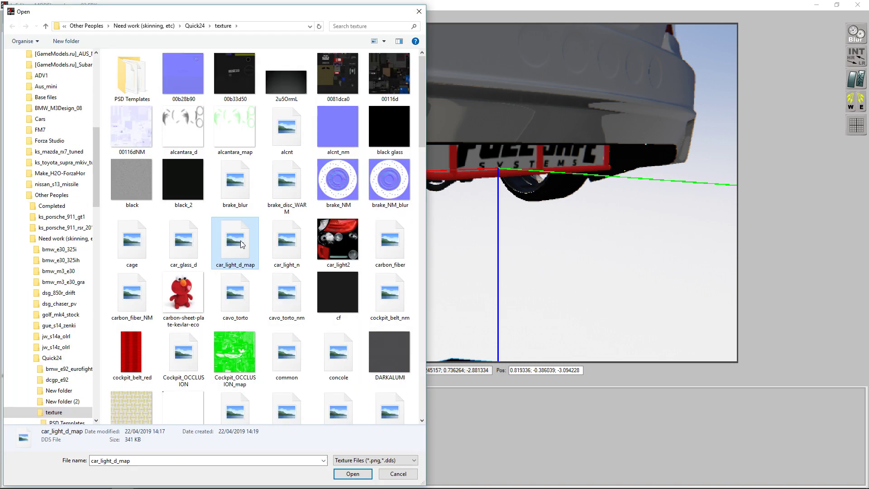
scroll(230, 303, "down", 5)
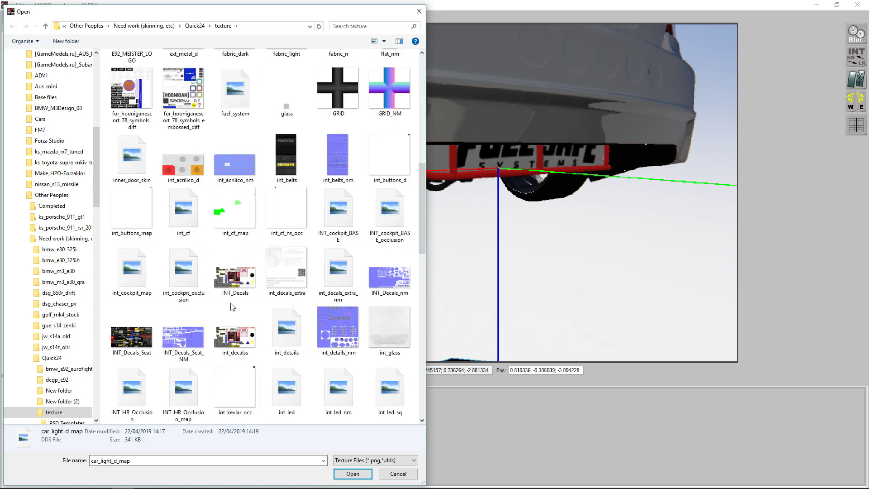
scroll(229, 304, "down", 3)
scroll(214, 238, "up", 3)
scroll(215, 247, "up", 3)
scroll(217, 247, "down", 5)
scroll(221, 245, "down", 5)
scroll(225, 242, "down", 4)
scroll(224, 271, "up", 5)
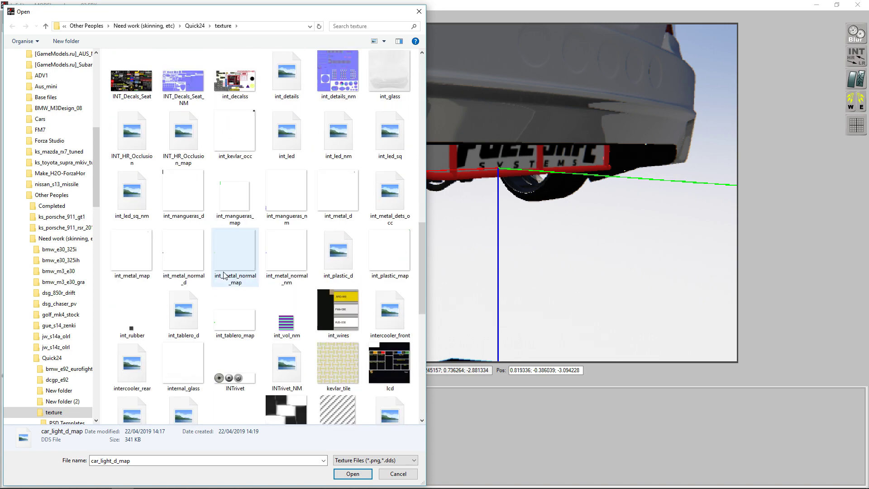
scroll(235, 268, "down", 3)
double_click(239, 163)
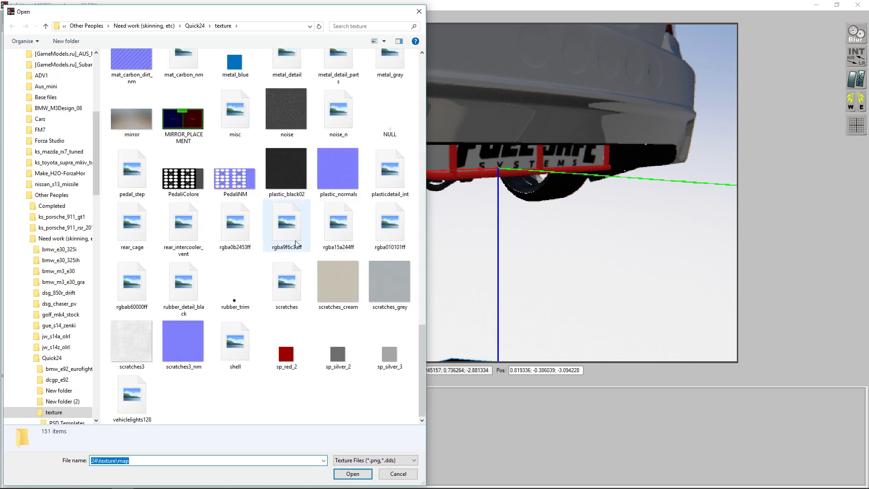
left_click_drag(422, 383, 423, 371)
double_click(300, 127)
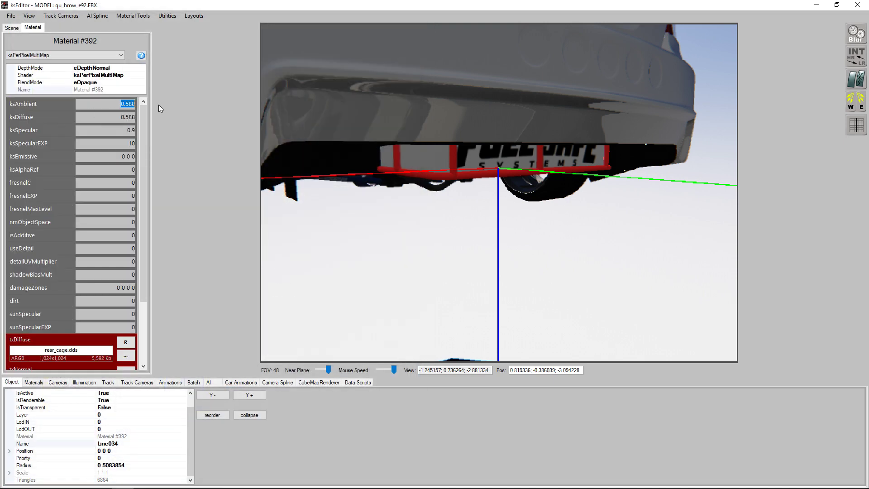
type("0.2")
Step: Set ksAmbient and ksDiffuse to 0.2, ksSpecular to 1 and ksSpecularEXP to 50
key("Tab")
type("0.2")
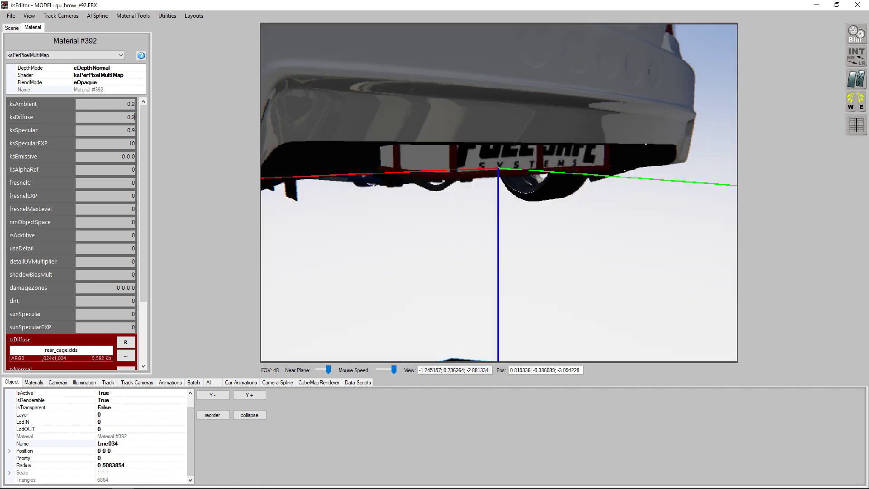
key("Tab")
type("1")
key("Tab")
type("50")
key("Tab")
key("Tab")
key("Tab")
key("Tab")
Step: Set fresnelC 0.1, fresnelEXP 3.5, fresnelMaxLevel 1, isAdditive 2, useDetail 1, detailUVMultiplier 50, shadowBiasMult 5
key("shift+Tab")
type("0.1")
key("Tab")
type(".5")
key("Tab")
type("1")
key("Tab")
key("Tab")
type("2")
key("Tab")
type("1")
key("Tab")
type("50")
key("Tab")
key("Tab")
key("Tab")
key("Tab")
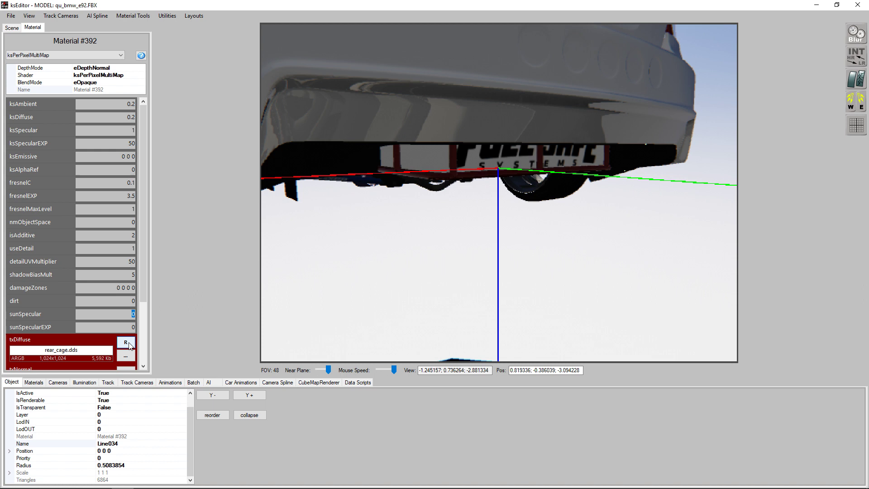
Step: Reload rear_cage.dds, check the darker cage under another lighting setup, and select the main roll cage
left_click(126, 342)
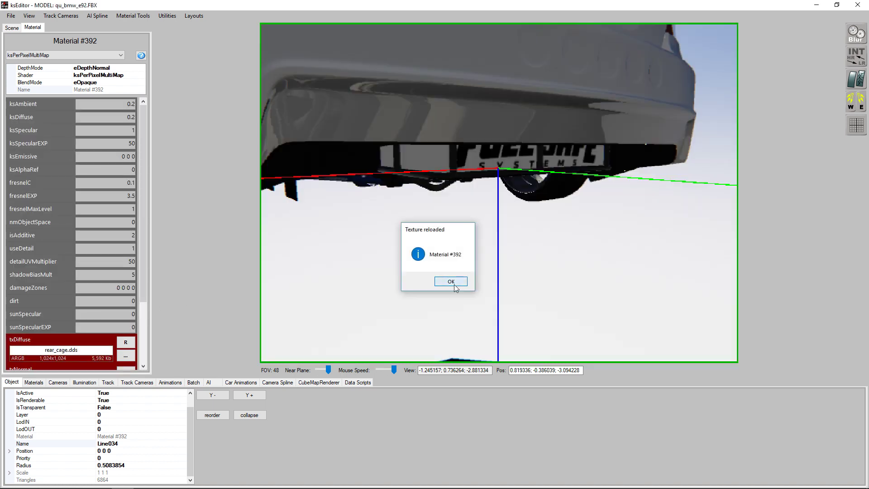
left_click(452, 283)
scroll(482, 194, "up", 3)
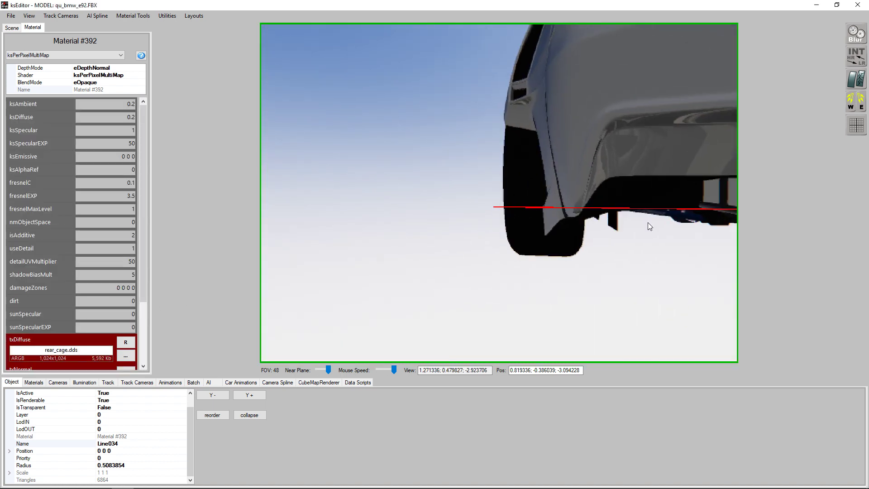
mouse_move(482, 190)
left_mouse_down()
mouse_move(630, 230)
mouse_move(867, 117)
left_mouse_up()
scroll(629, 231, "up", 3)
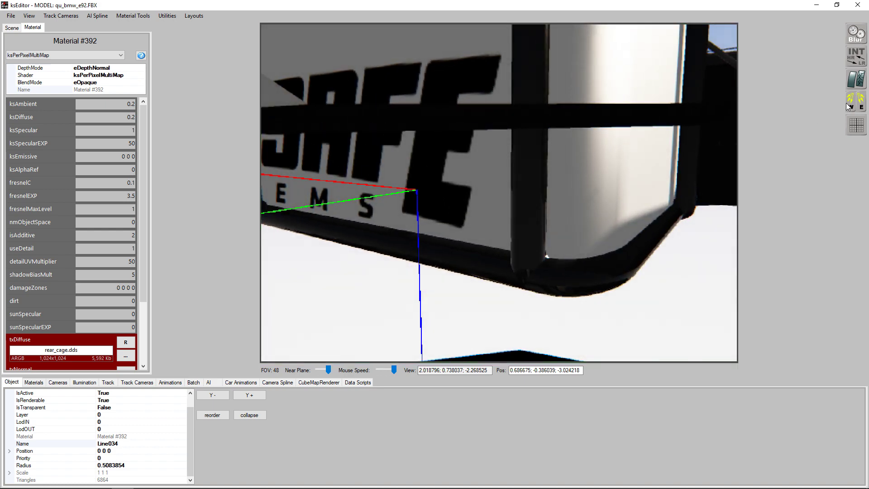
left_click(851, 106)
scroll(487, 156, "down", 5)
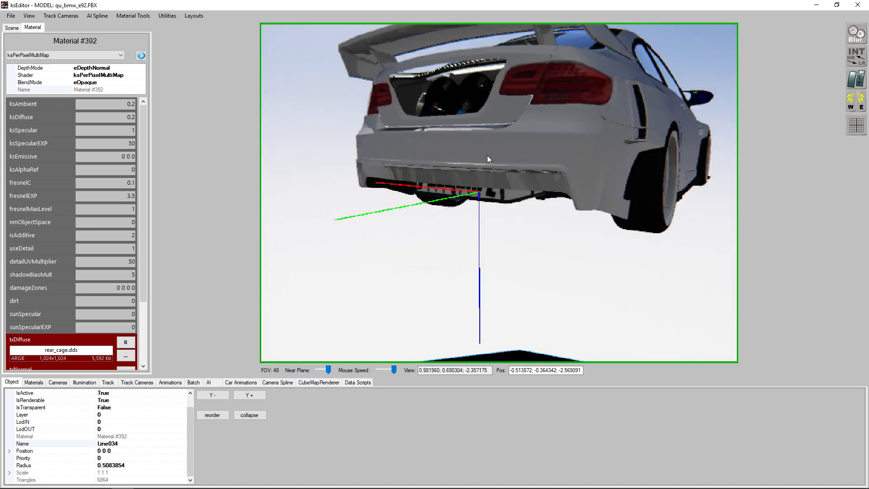
mouse_move(487, 155)
left_mouse_down()
mouse_move(556, 120)
mouse_move(556, 144)
mouse_move(423, 164)
left_mouse_up()
scroll(557, 145, "up", 5)
scroll(423, 160, "up", 3)
scroll(422, 160, "up", 3)
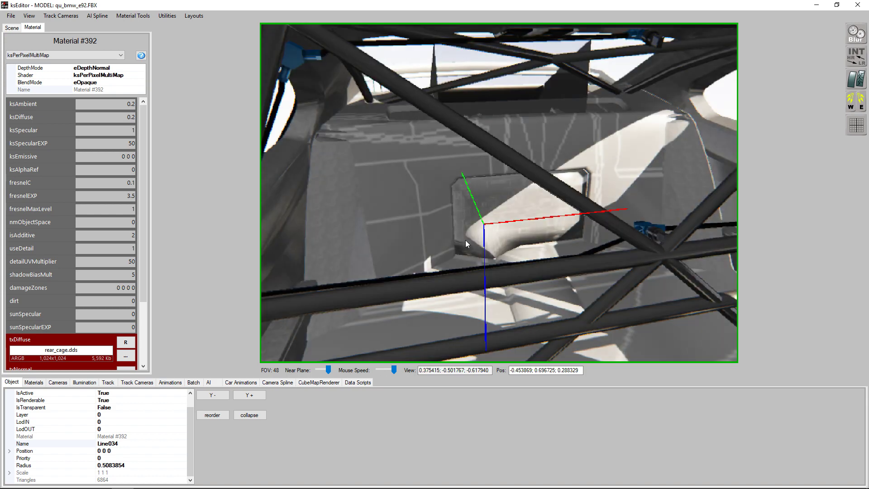
left_click(473, 268)
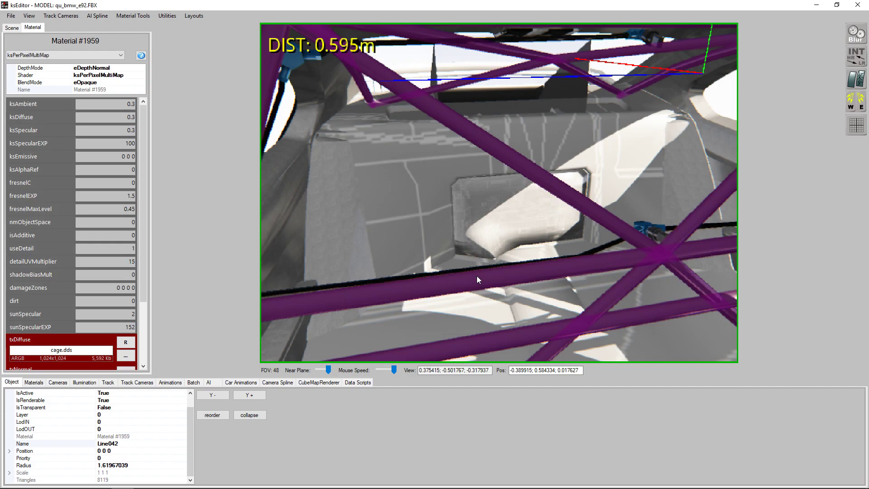
Step: Start a Save As of the darkened texture and browse the car's texture folder files
key("alt+Tab")
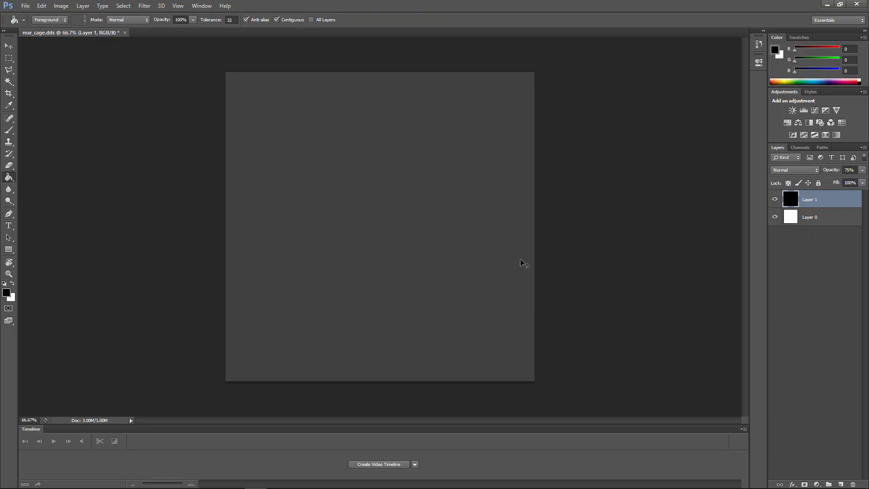
key("ctrl+shift+s")
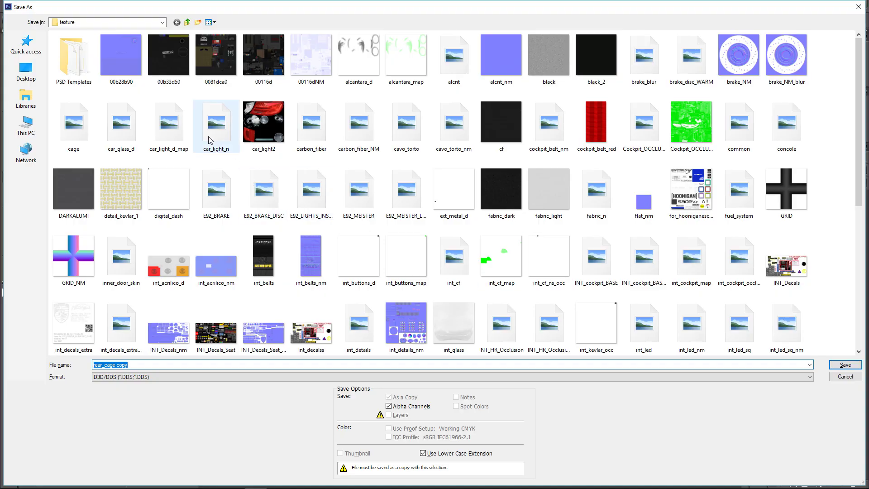
left_click(208, 137)
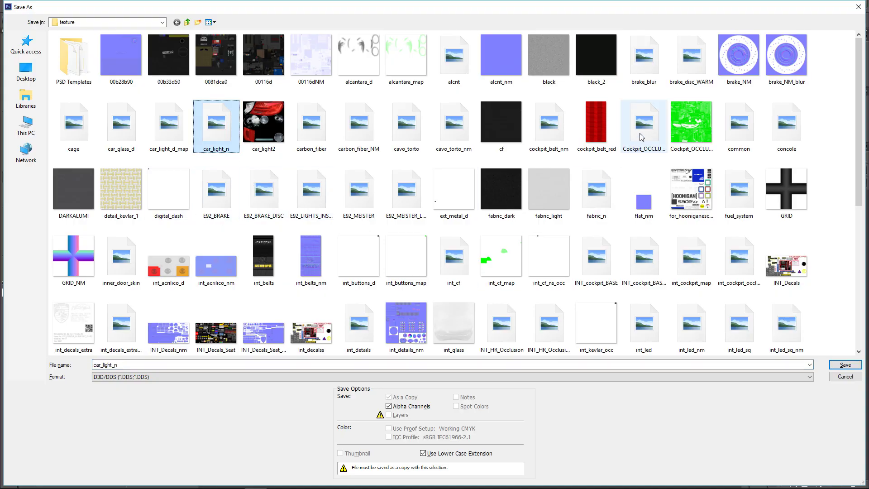
left_click(641, 137)
key("Right")
key("Right")
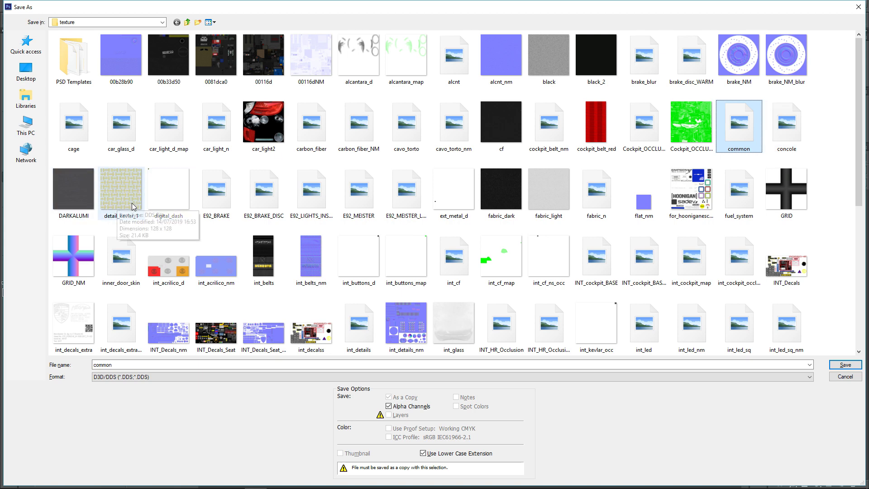
left_click(390, 136)
key("Right")
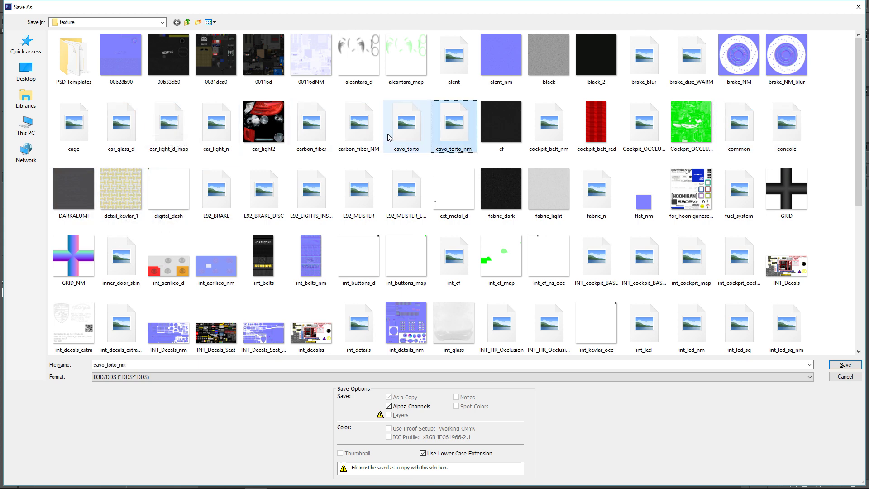
key("Right")
key("Right")
key("Right")
key("Right")
key("Right")
key("Right")
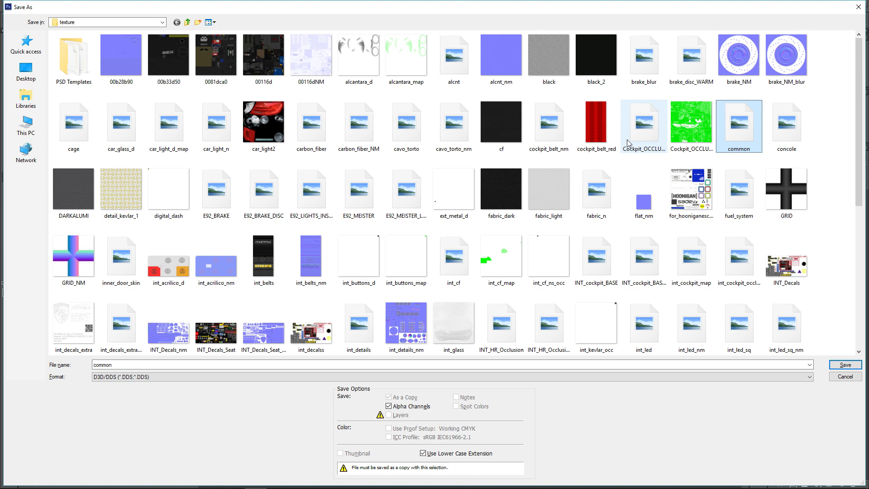
key("Right")
key("Right")
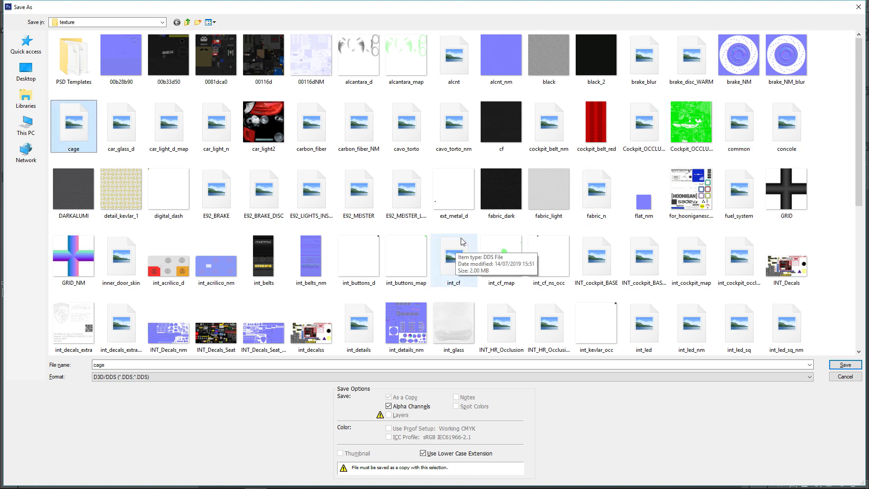
left_click(462, 241)
Step: Confirm in the showroom that the main roll cage uses cage.dds
key("alt+Tab")
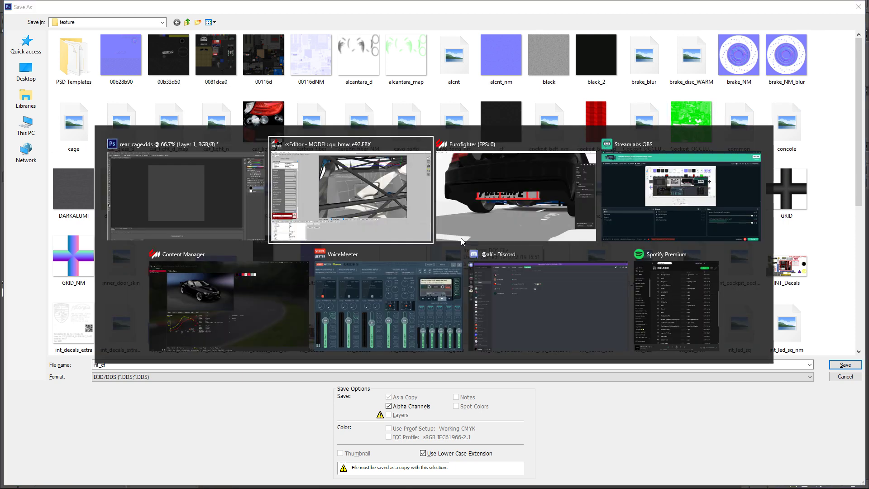
left_click(543, 181)
mouse_move(543, 181)
left_mouse_down()
mouse_move(550, 163)
mouse_move(449, 247)
mouse_move(365, 257)
mouse_move(304, 219)
left_mouse_up()
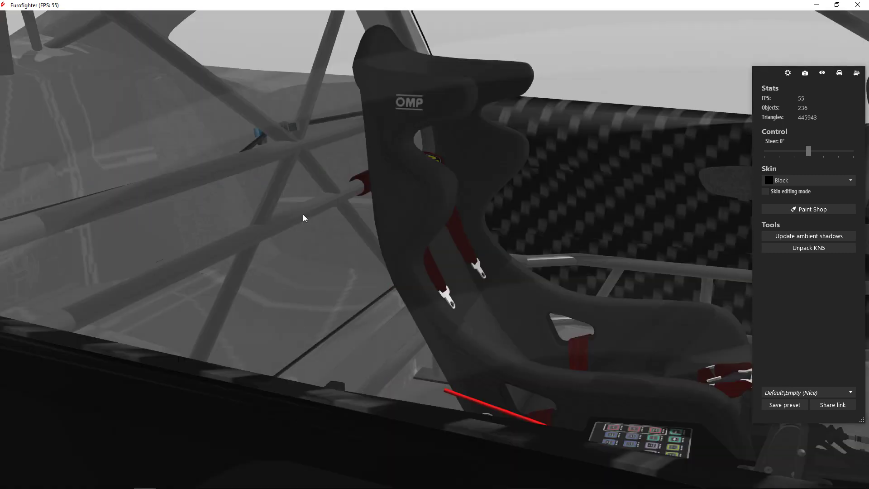
left_click(290, 146)
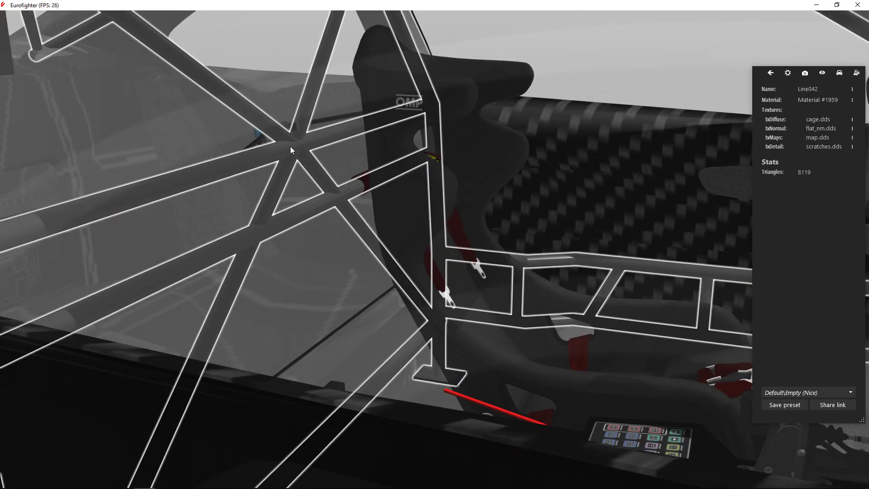
key("alt+Tab")
Step: Replace cage.dds in the texture folder with the dark texture and return to ksEditor
left_click(607, 140)
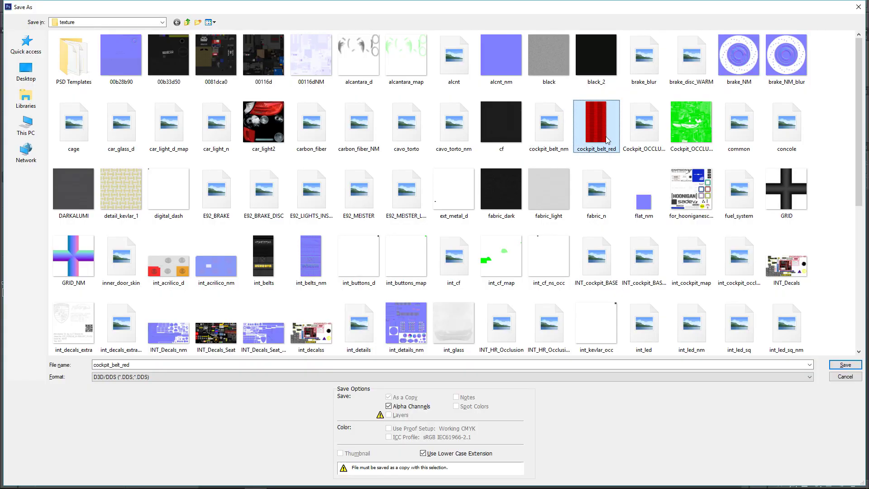
left_click(115, 133)
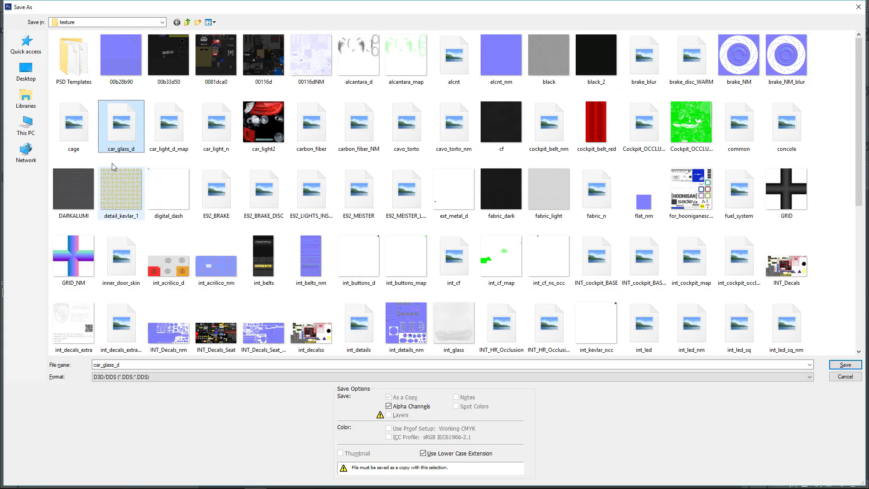
double_click(96, 149)
left_click(422, 189)
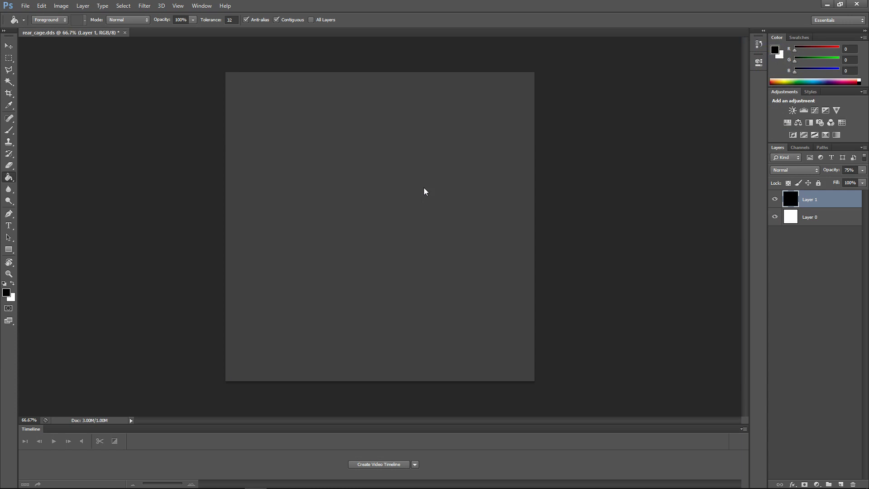
left_click(477, 126)
key("alt+Tab")
key("alt+Tab")
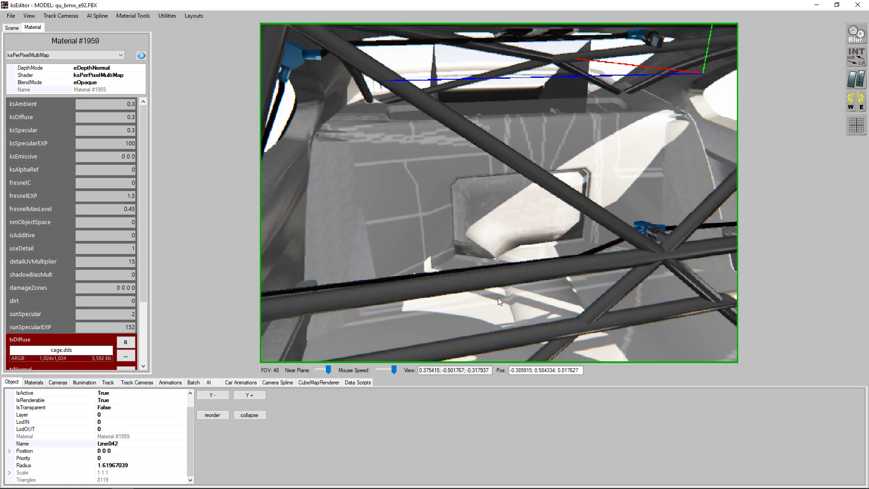
Step: Copy rear cage tube Line034's material, then reselect main roll cage Line042
left_click(504, 275)
mouse_move(409, 252)
left_mouse_down()
mouse_move(537, 256)
mouse_move(574, 285)
mouse_move(569, 140)
left_mouse_up()
left_click(571, 140)
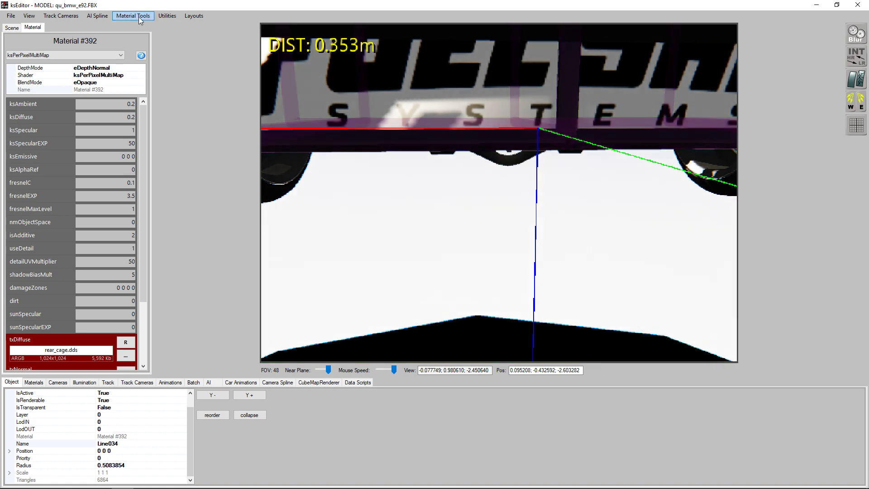
left_click(136, 16)
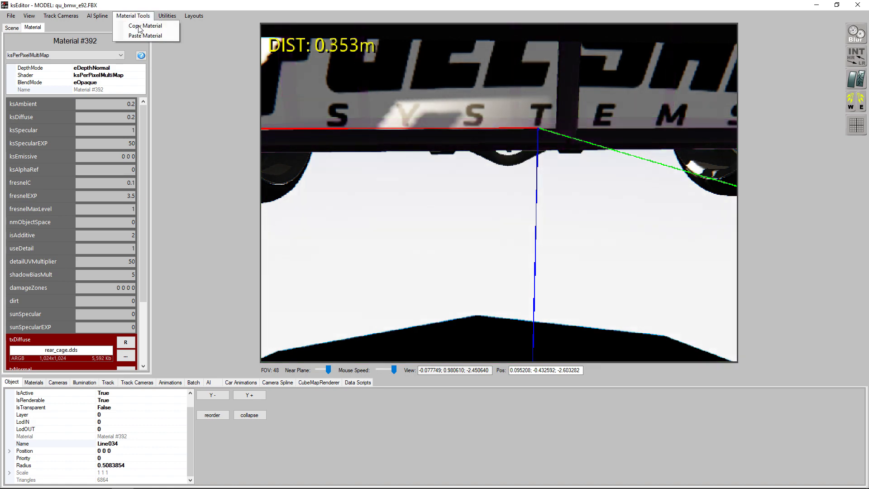
left_click(143, 26)
mouse_move(348, 105)
left_mouse_down()
mouse_move(319, 127)
mouse_move(240, 131)
left_mouse_up()
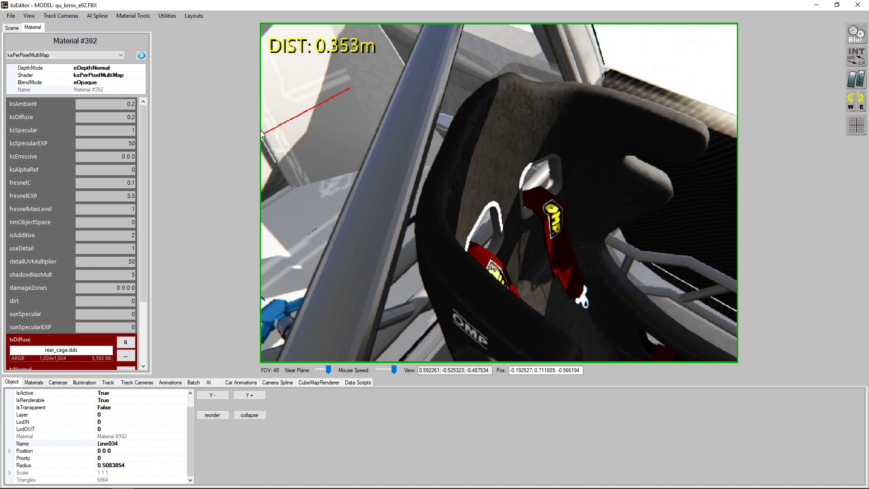
left_click(399, 154)
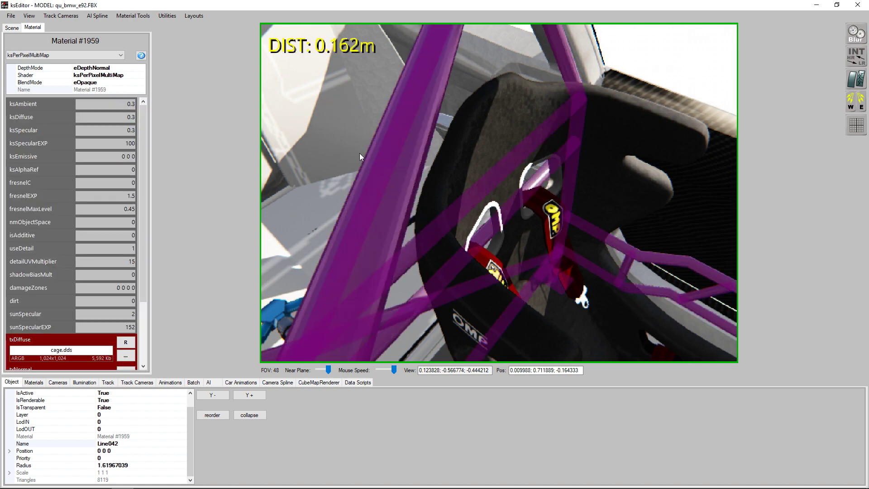
scroll(91, 272, "down", 2)
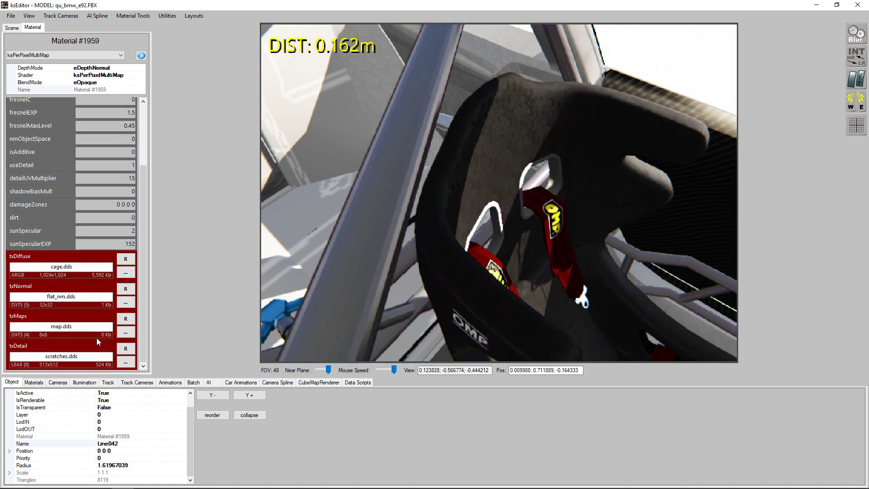
Step: Set metal_detail.dds as the detail texture and reload the darkened cage.dds diffuse texture
left_click(126, 362)
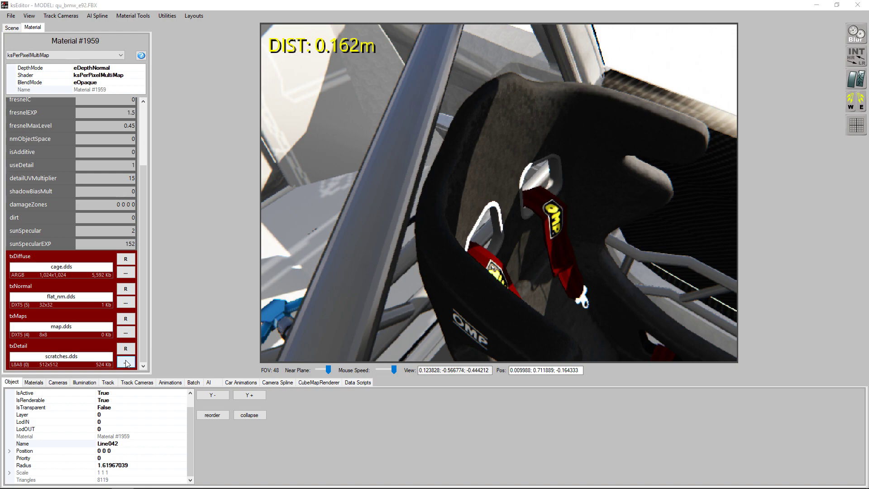
scroll(241, 248, "down", 5)
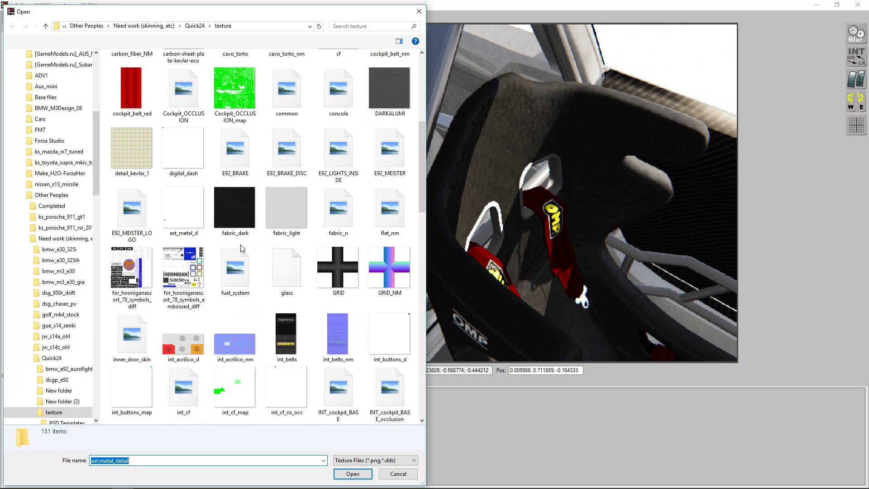
scroll(241, 248, "down", 5)
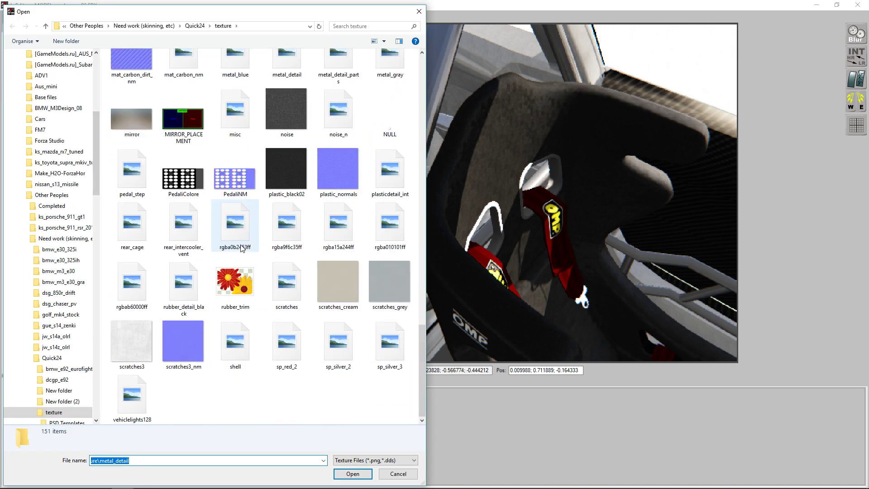
double_click(280, 67)
mouse_move(440, 171)
left_mouse_down()
mouse_move(469, 212)
mouse_move(518, 211)
mouse_move(353, 153)
left_mouse_up()
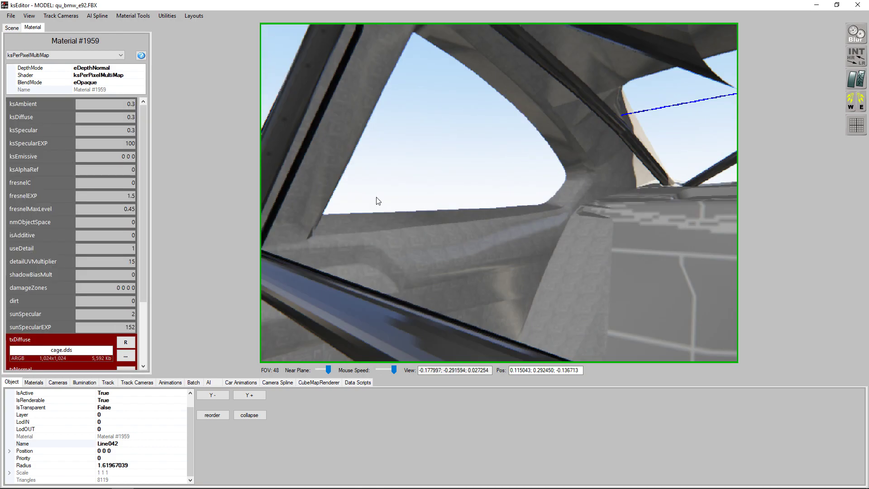
mouse_move(376, 201)
left_mouse_down()
mouse_move(330, 299)
mouse_move(359, 273)
mouse_move(202, 296)
left_mouse_up()
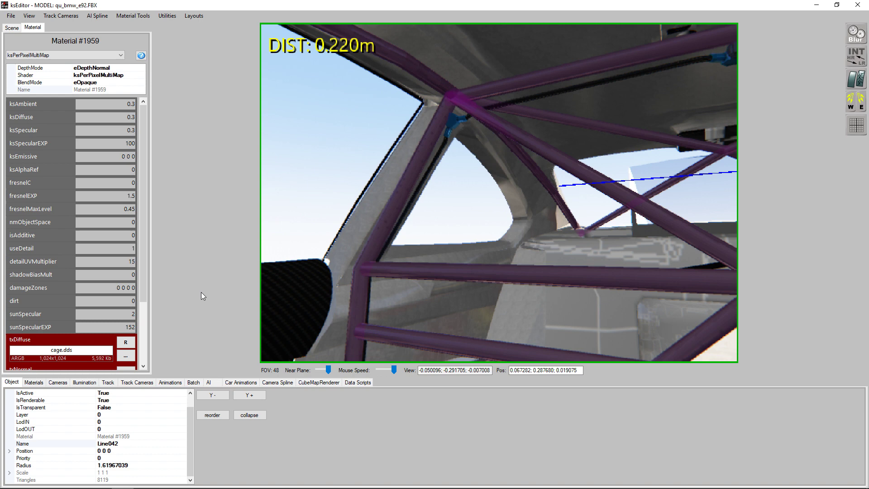
left_click(126, 354)
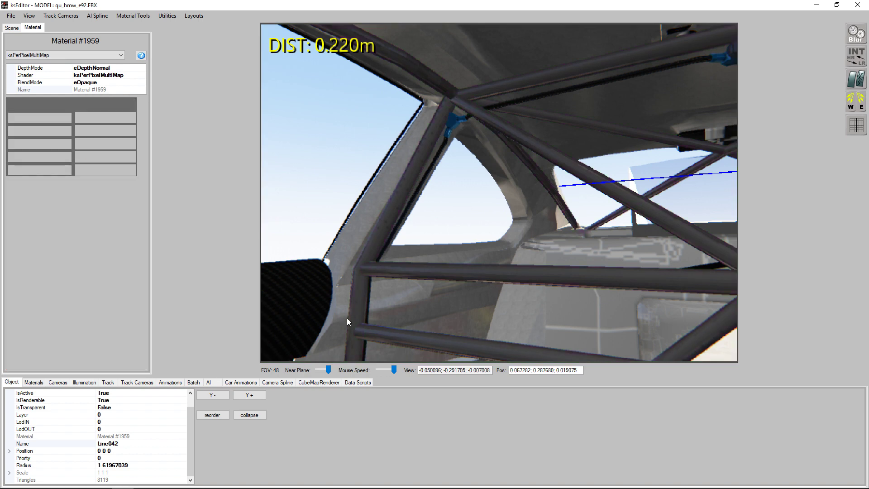
Step: Paste the copied material values onto the cage material
left_click(455, 285)
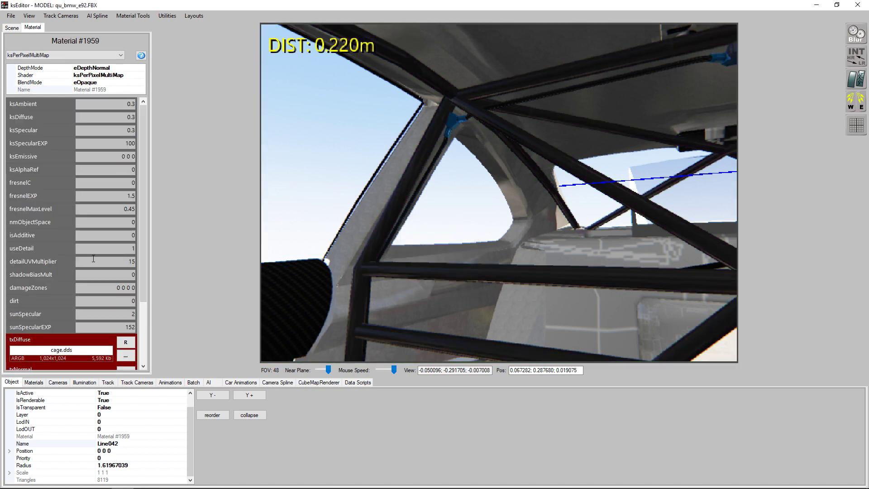
scroll(41, 285, "down", 2)
left_click(133, 15)
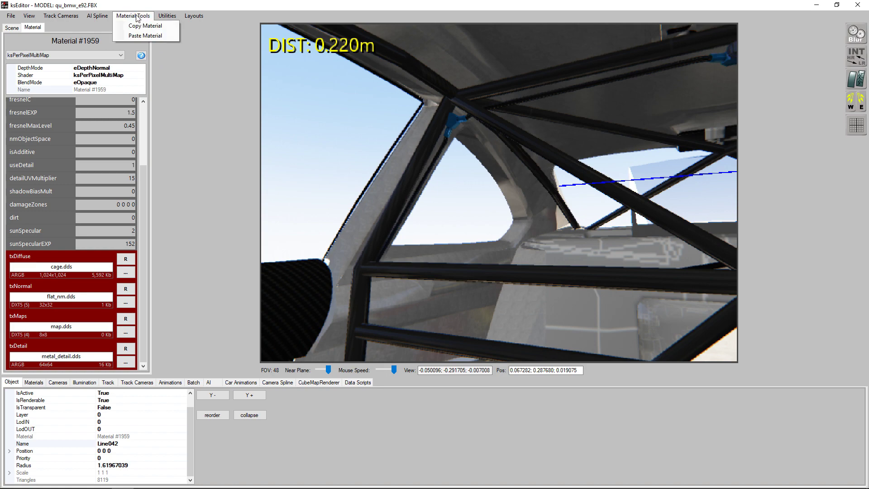
left_click(138, 36)
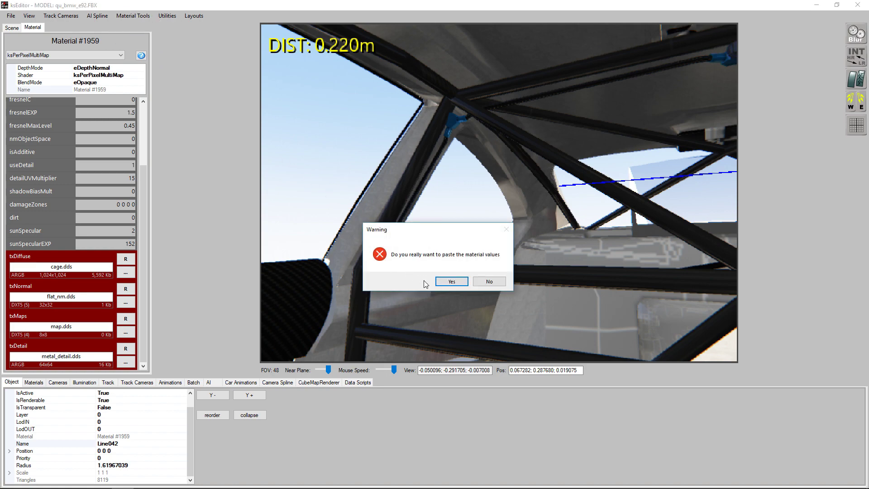
left_click(459, 284)
left_click_drag(455, 267, 483, 217)
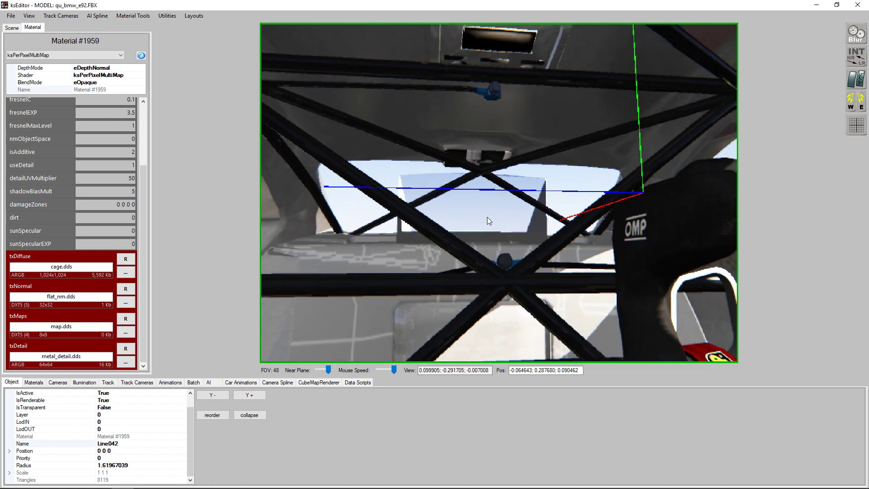
Step: Save the car as a KN5 over bmw_e92_eurofighter, then return to the showroom
left_click(10, 15)
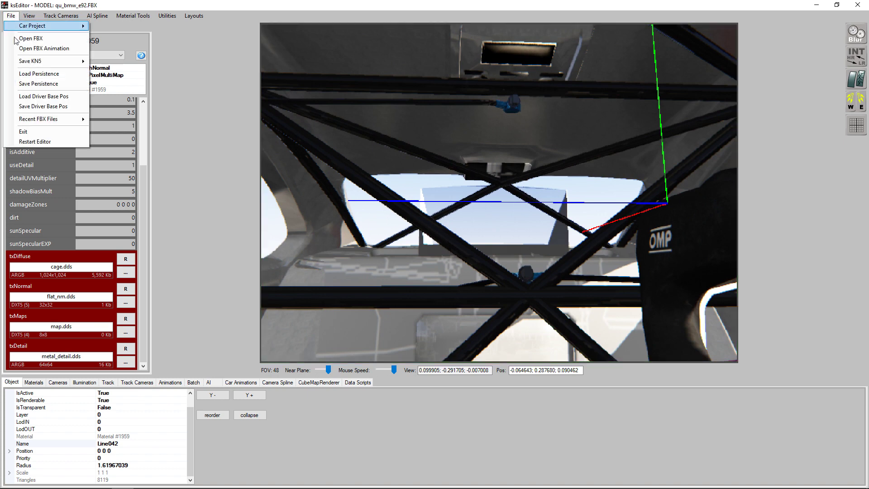
mouse_move(41, 60)
left_click(113, 59)
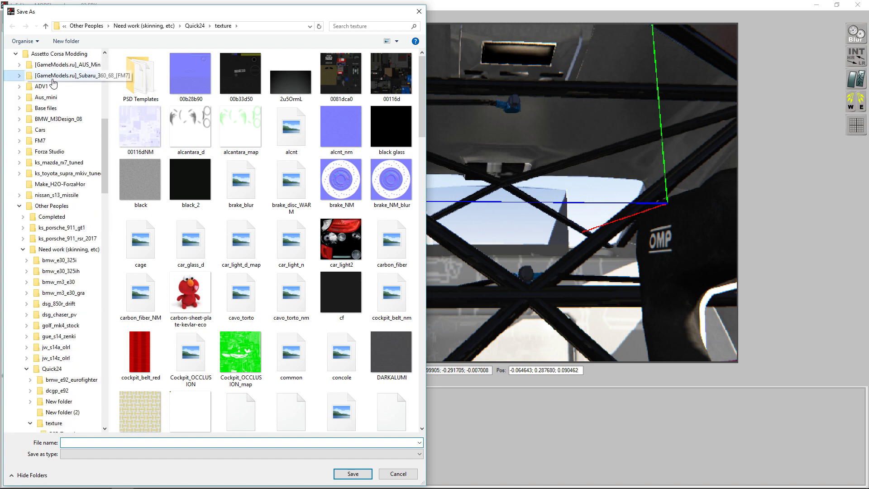
left_click_drag(103, 145, 103, 78)
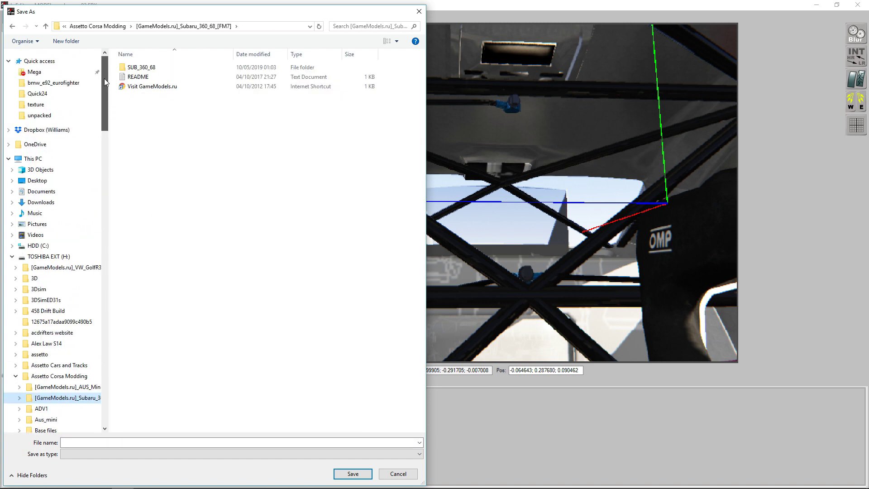
left_click(58, 82)
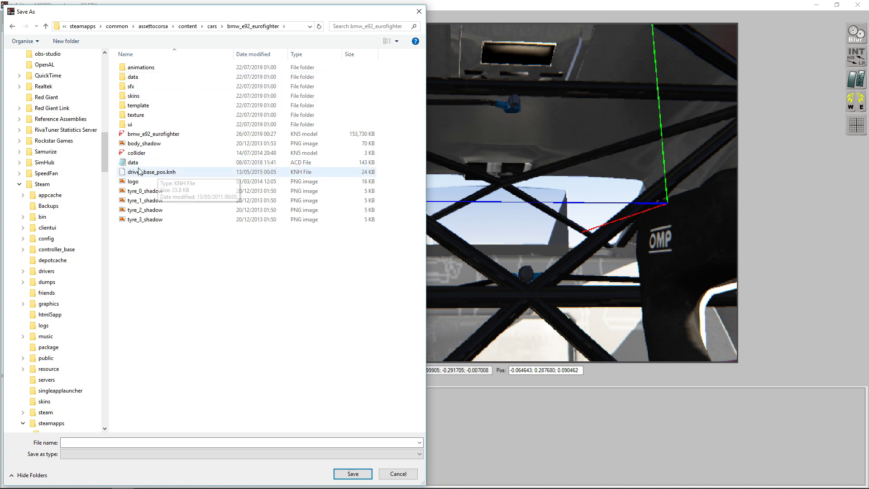
double_click(146, 134)
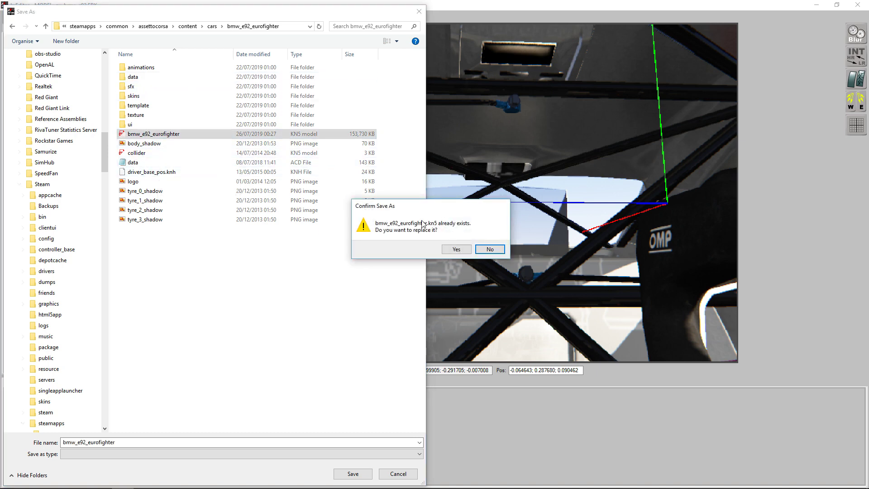
left_click(455, 249)
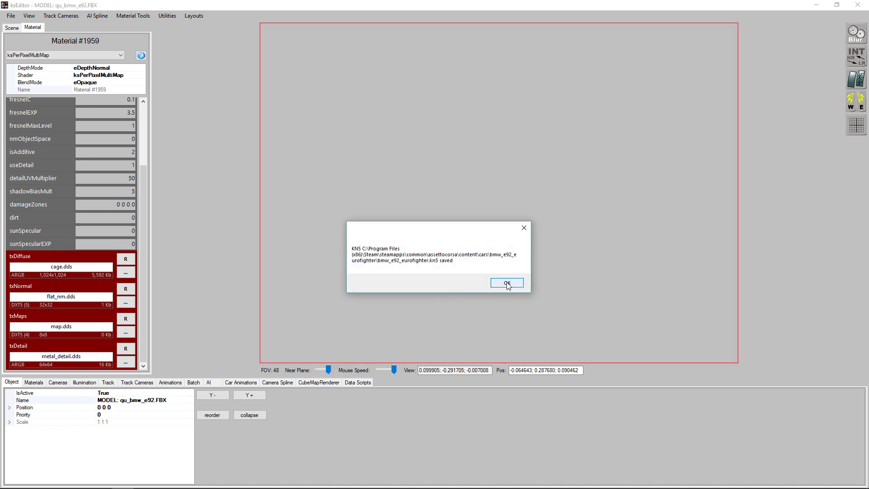
left_click(507, 282)
key("alt+Tab")
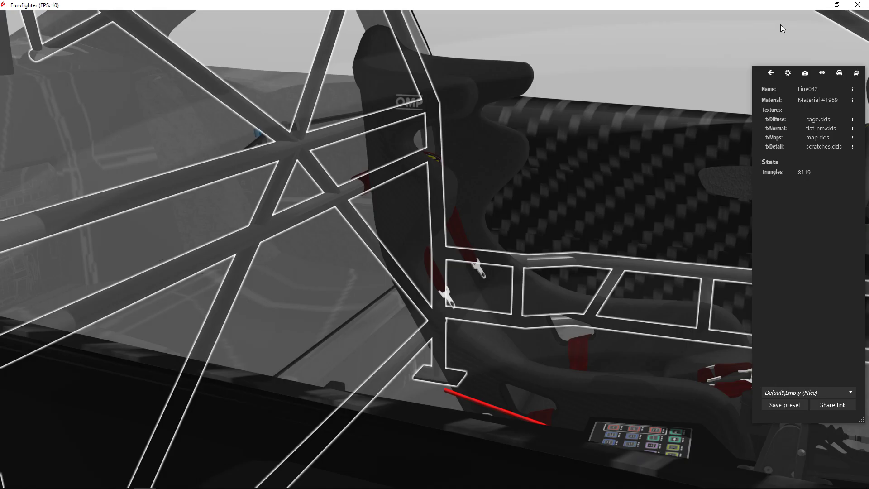
Step: Close the outdated showroom, maximise the new Eurofighter showroom, and orbit under the rear
left_click(859, 6)
key("alt+Tab")
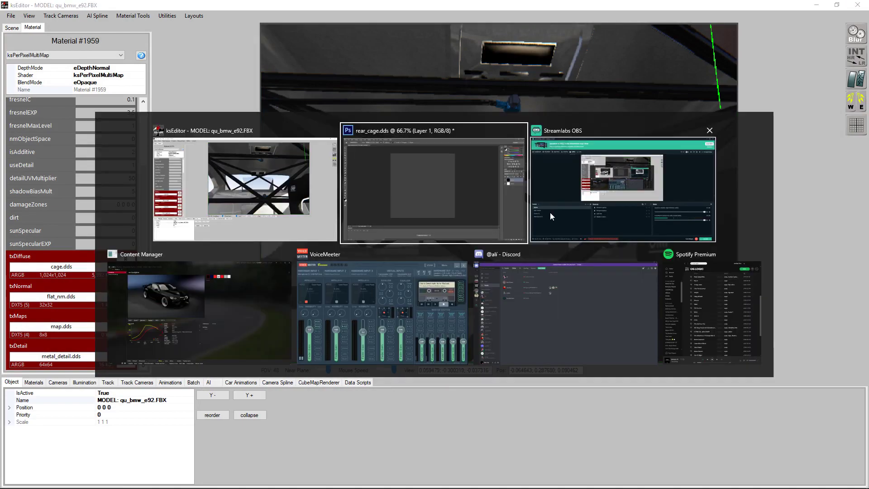
key("alt+Tab")
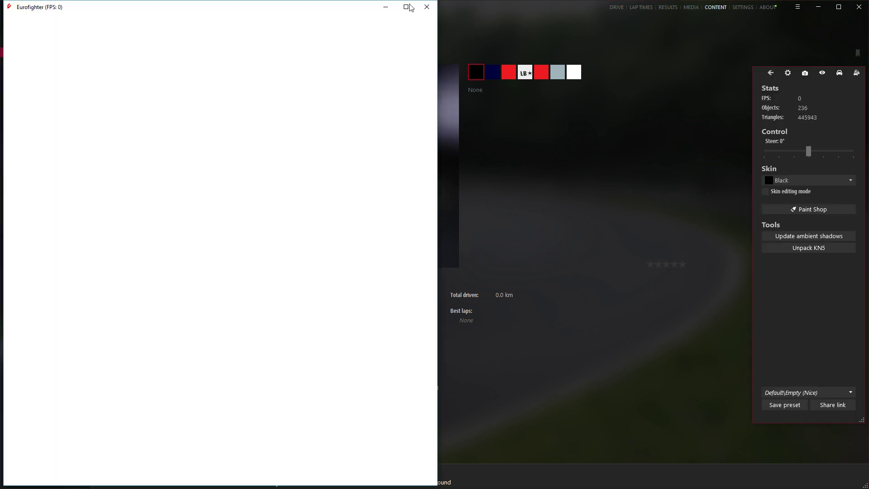
left_click(408, 9)
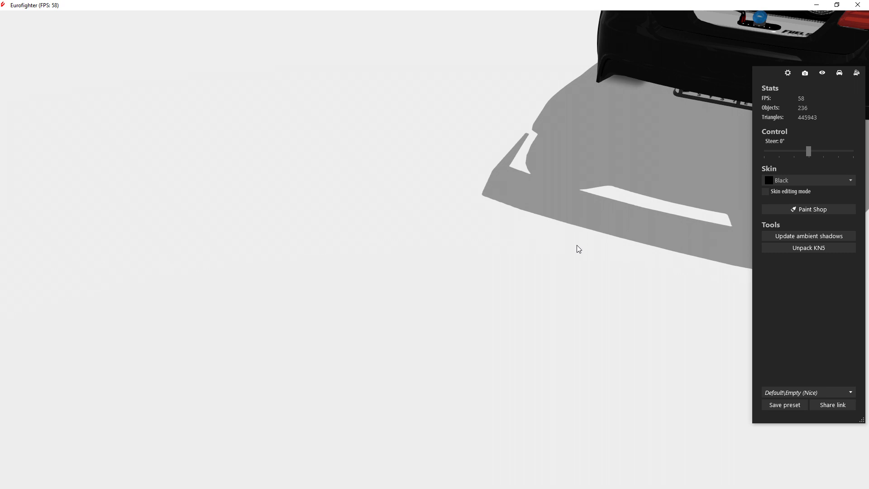
mouse_move(611, 215)
left_mouse_down()
mouse_move(623, 208)
mouse_move(645, 232)
mouse_move(513, 135)
mouse_move(514, 146)
left_mouse_up()
scroll(485, 245, "up", 3)
scroll(484, 246, "up", 3)
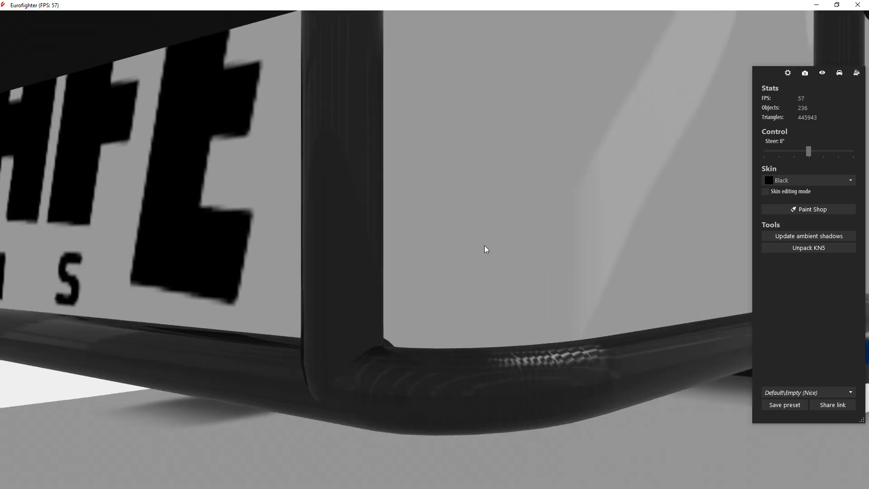
scroll(484, 245, "down", 3)
scroll(488, 245, "down", 5)
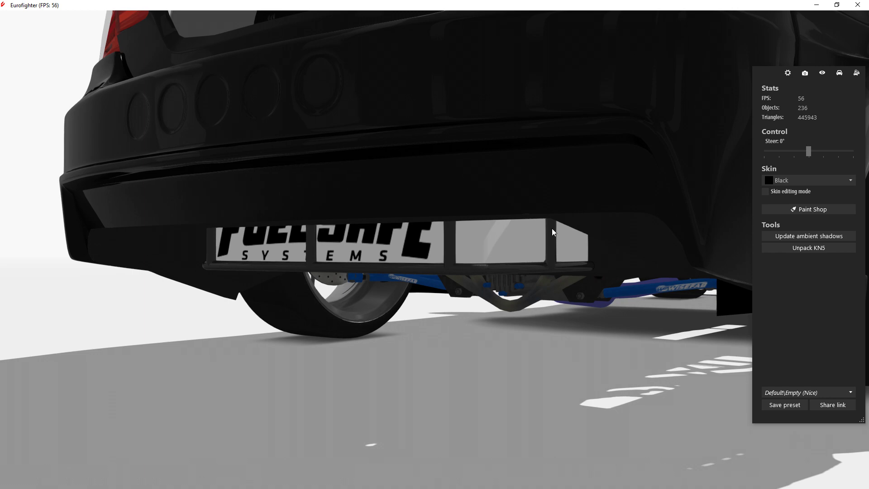
mouse_move(552, 228)
left_mouse_down()
mouse_move(303, 320)
mouse_move(369, 322)
mouse_move(584, 229)
mouse_move(530, 185)
left_mouse_up()
Step: In Photoshop, raise the black layer's opacity to darken the cage texture
key("alt+Tab")
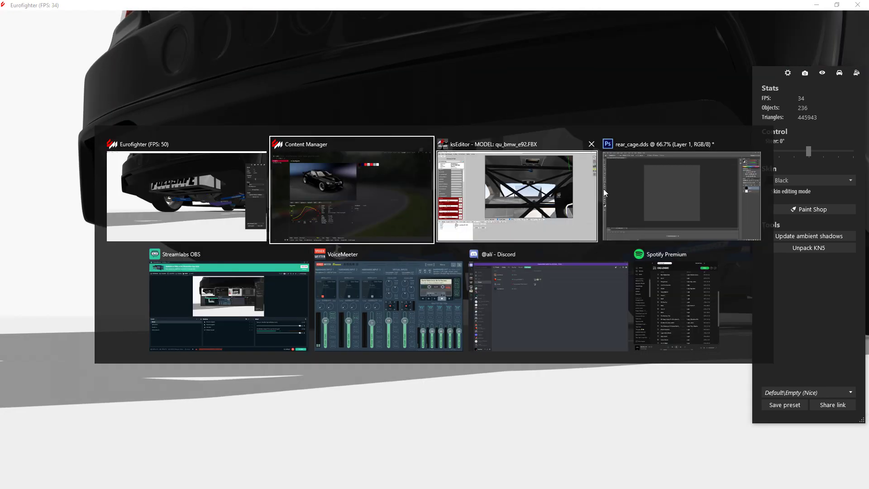
left_click(604, 189)
left_click(863, 170)
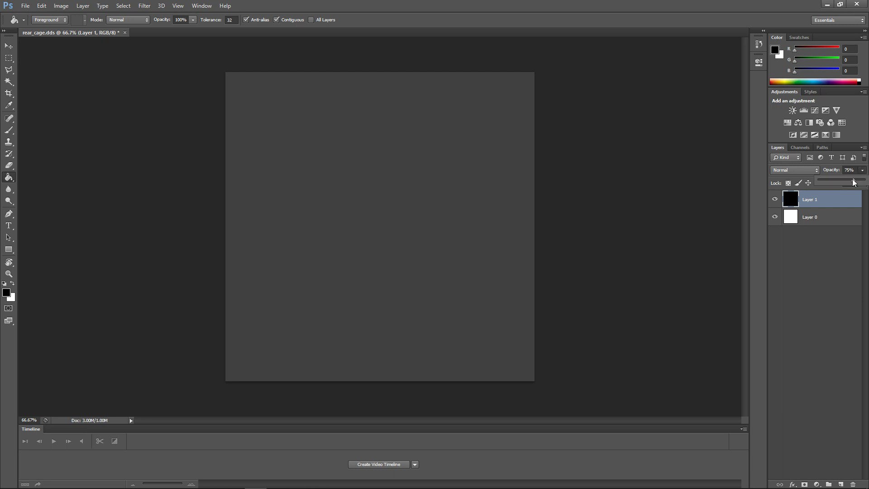
left_click_drag(854, 182, 864, 184)
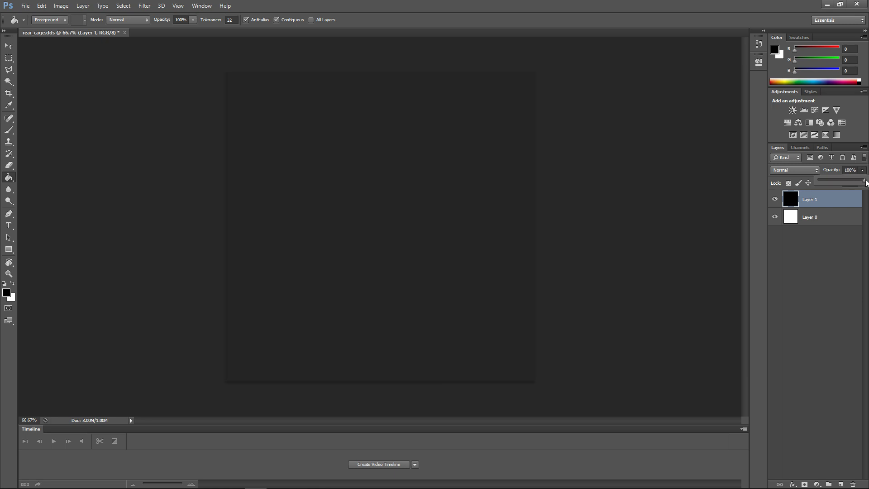
left_click(649, 215)
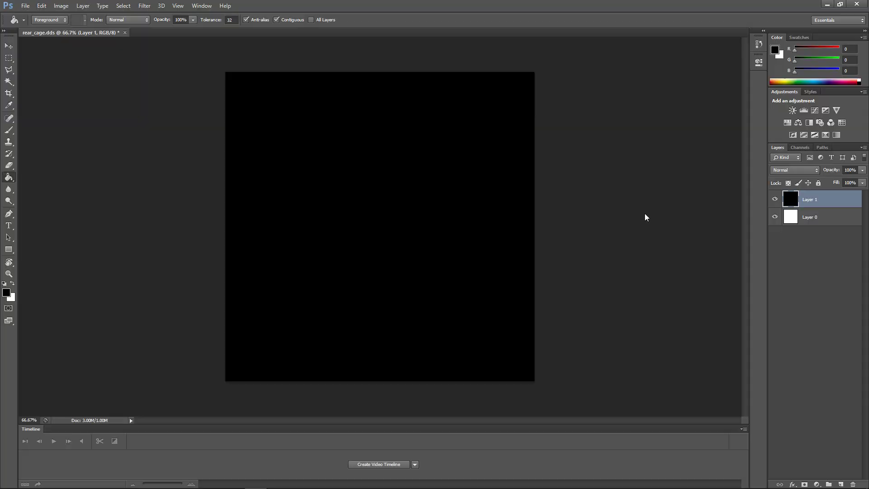
Step: Save the texture in DDS format over the existing cage.dds
key("ctrl+shift+s")
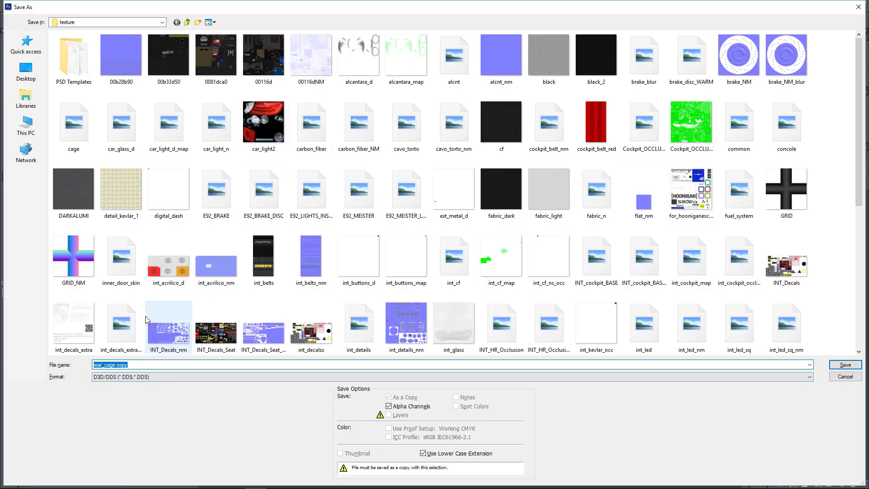
double_click(73, 126)
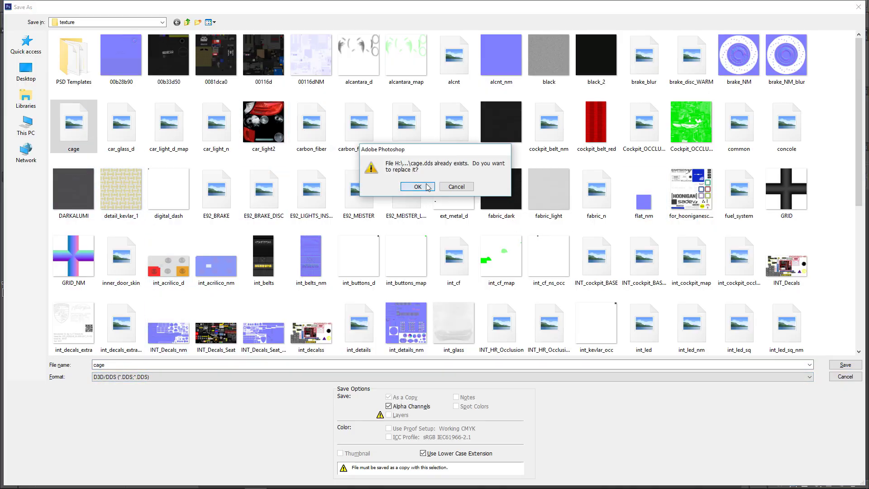
left_click(427, 188)
left_click(483, 130)
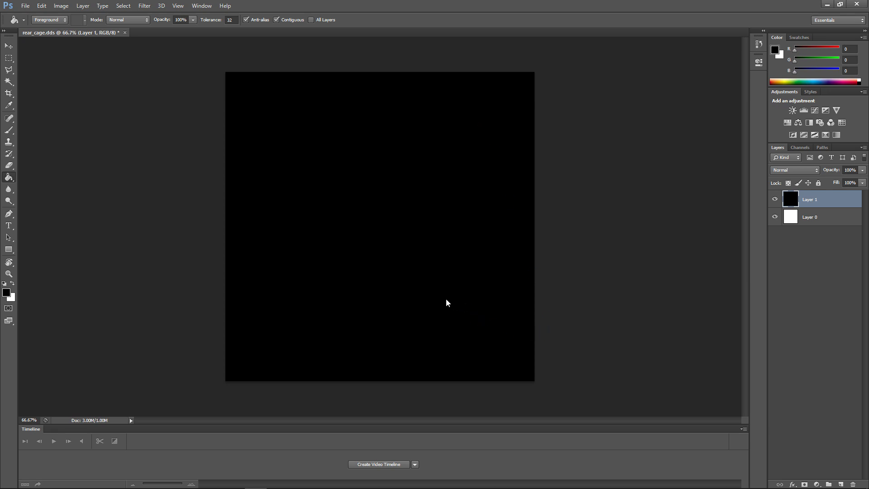
Step: Save it again as rear_cage.dds in DDS format, replacing the existing file
key("ctrl+shift+s")
left_click(149, 364)
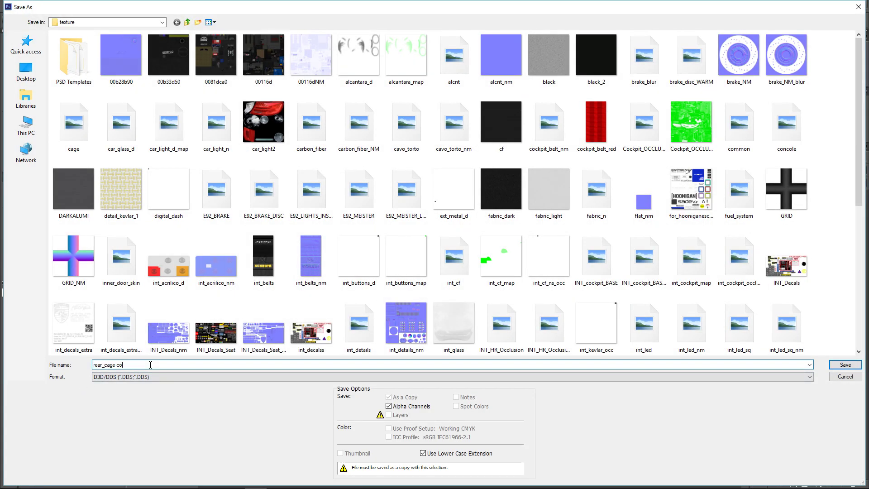
key("Return")
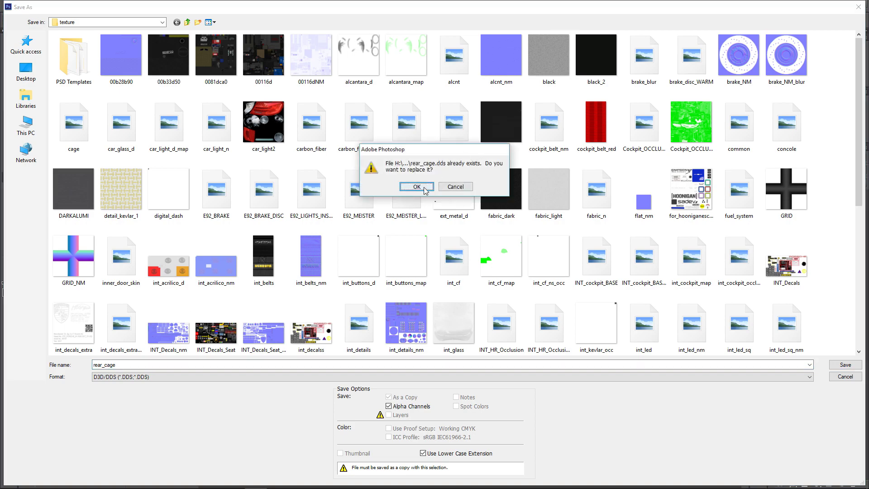
left_click(426, 188)
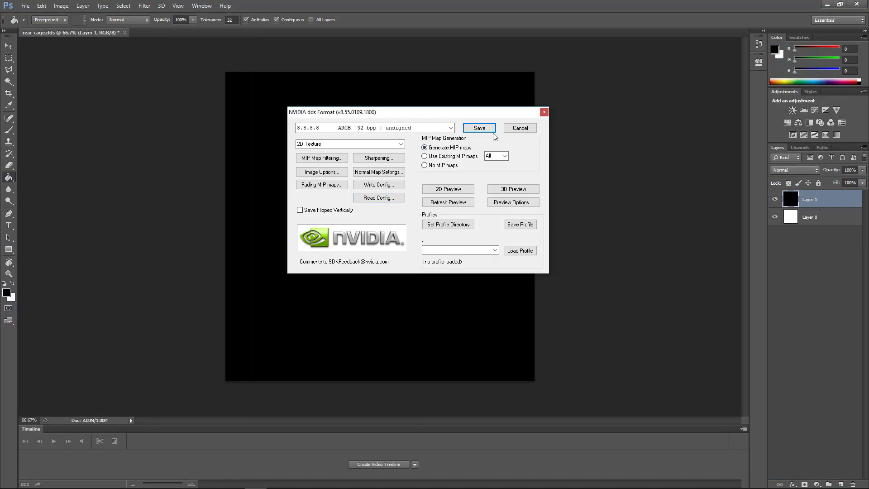
left_click(487, 130)
key("alt+Tab")
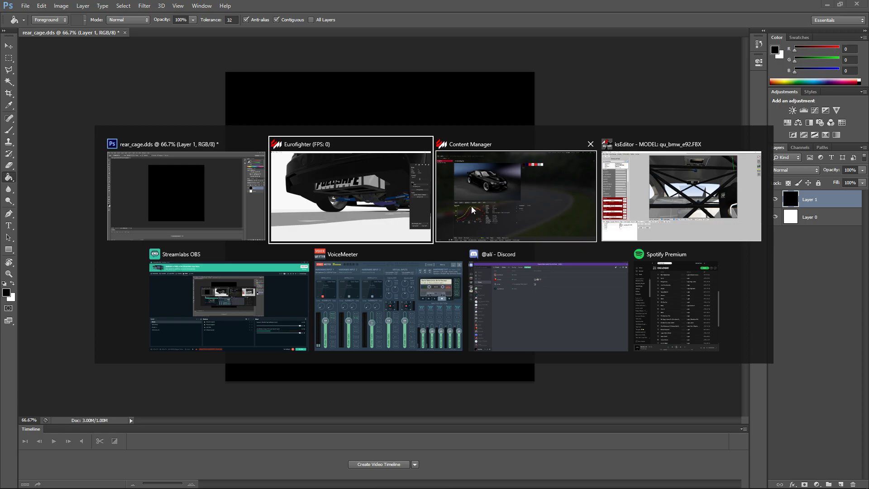
Step: Reload the darkened cage.dds on the txDiffuse slot
left_click(606, 190)
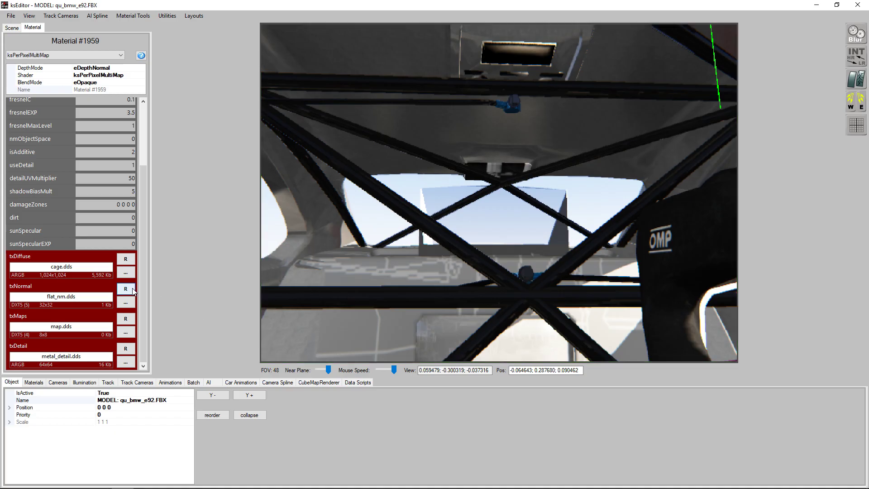
left_click(128, 263)
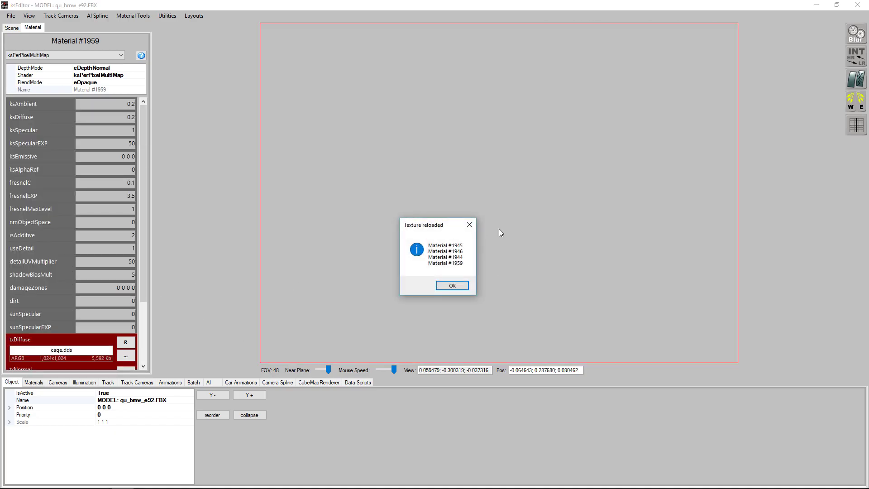
left_click(453, 286)
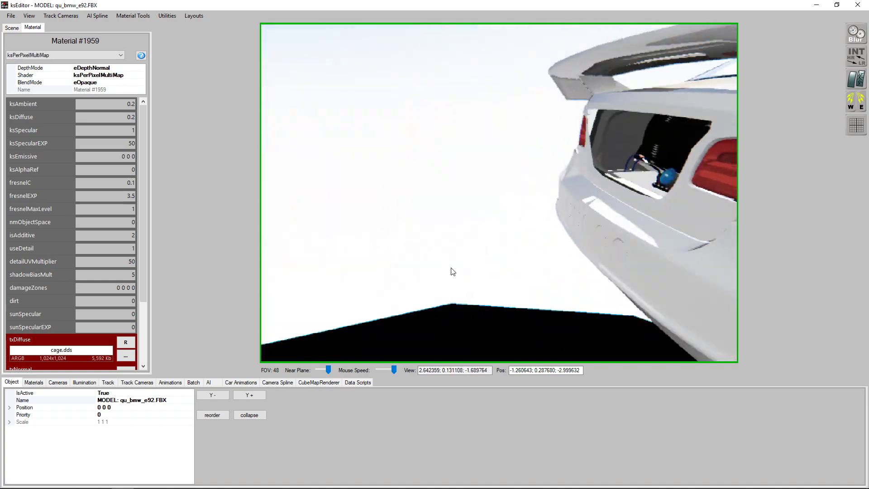
scroll(502, 269, "down", 5)
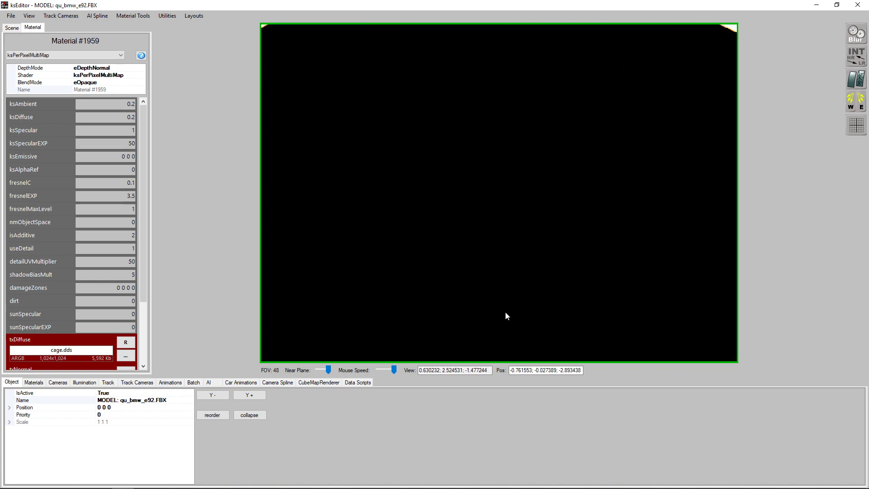
Step: Select the rear roll cage and reload its rear_cage.dds texture
left_click_drag(506, 312, 442, 76)
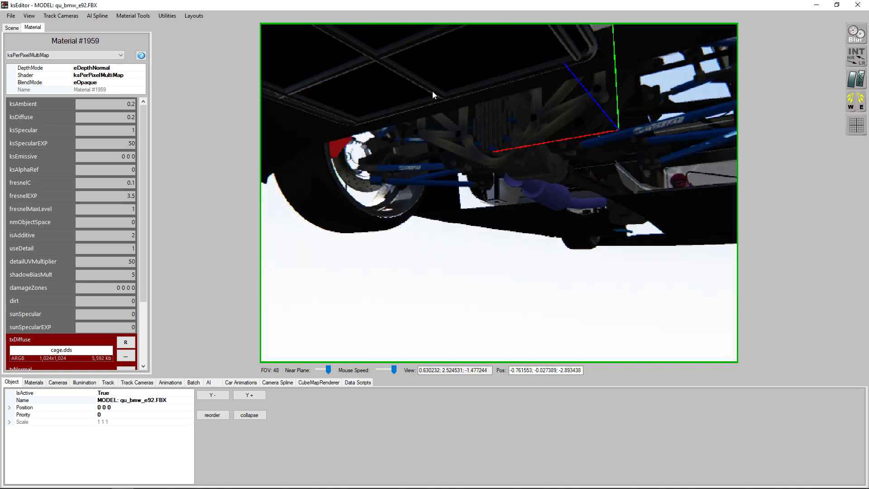
left_click(432, 91)
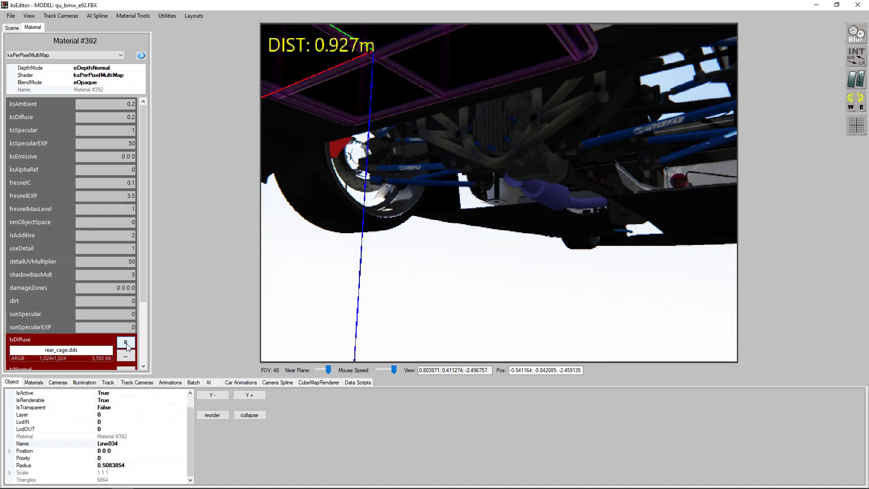
left_click(127, 345)
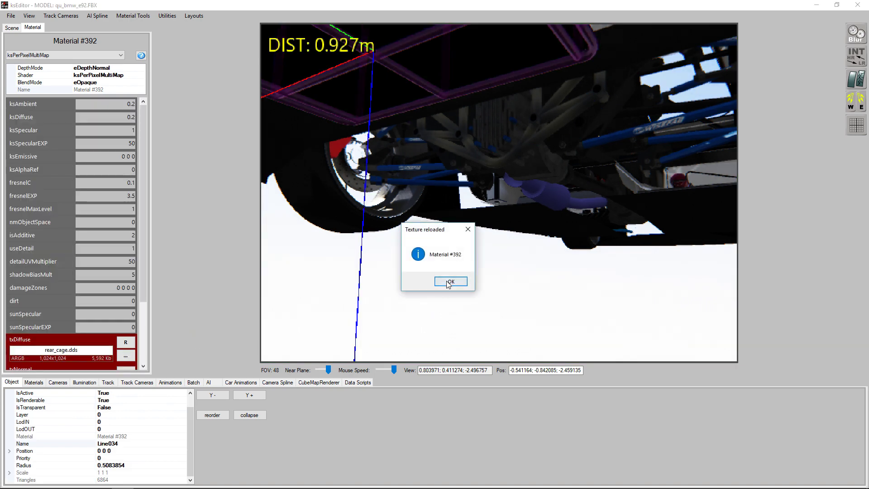
left_click(451, 282)
Step: Save the car as a KN5 over bmw_e92_eurofighter, confirming the replacement
left_click(11, 15)
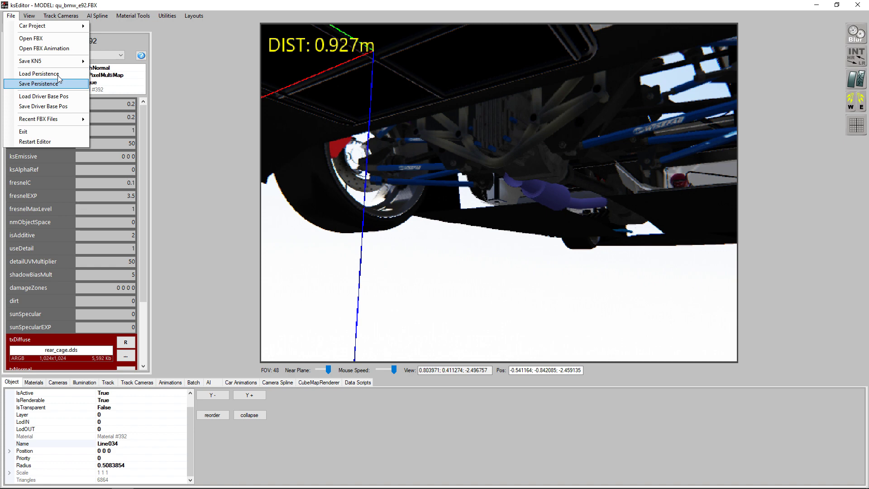
left_click(102, 62)
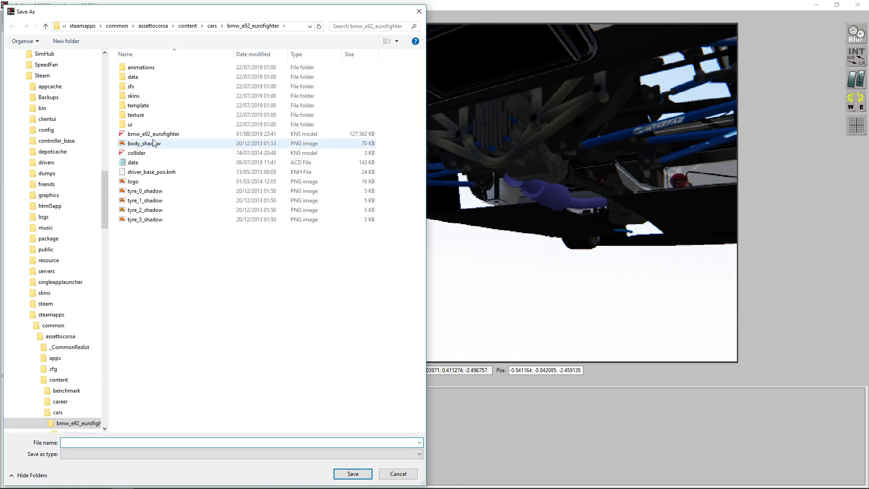
double_click(151, 134)
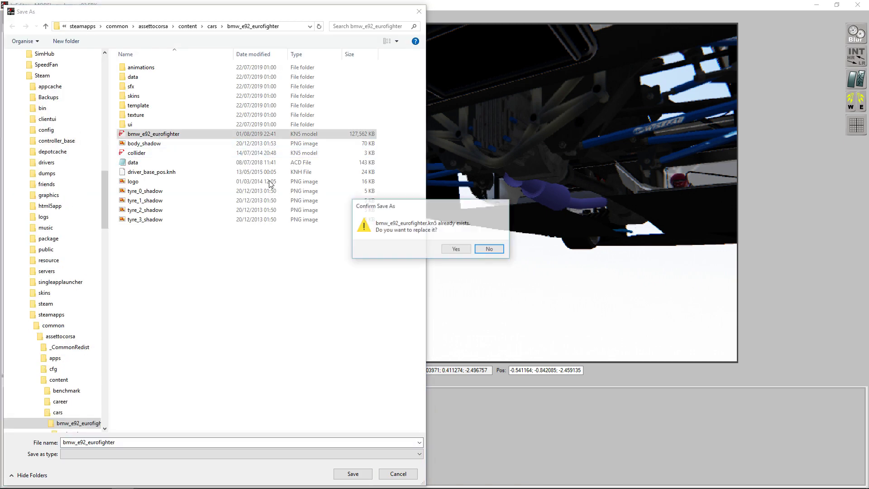
left_click(458, 249)
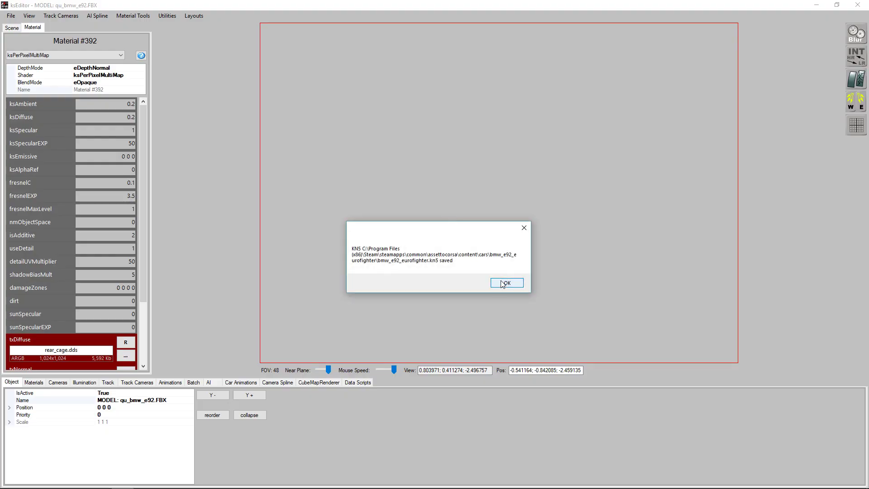
left_click(500, 285)
Step: Close the old showroom preview and bring Content Manager to the front
key("alt+Tab")
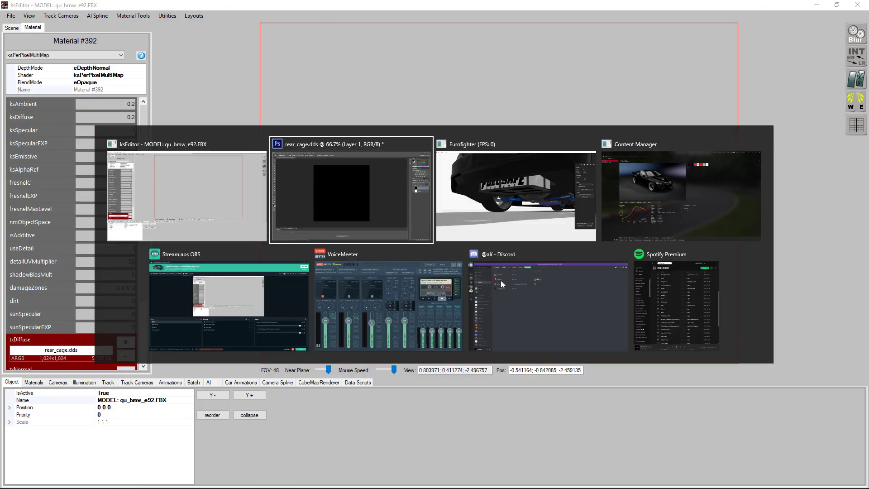
left_click(591, 145)
key("Escape")
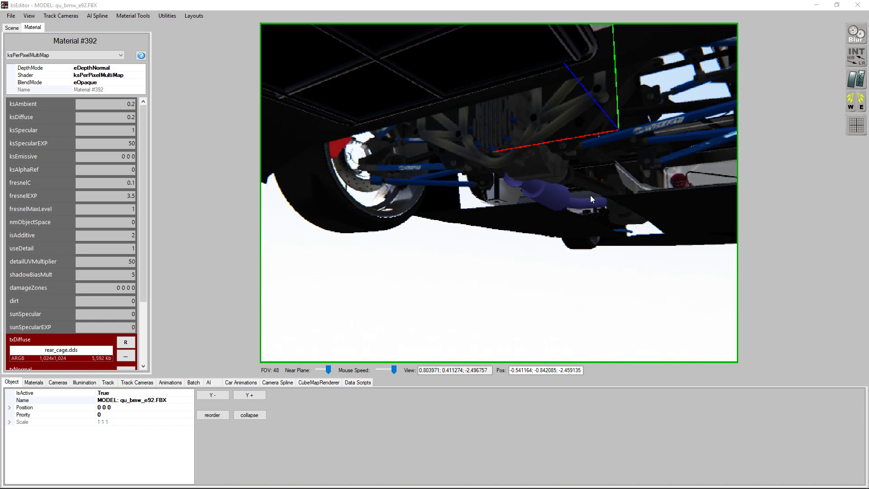
key("alt+Tab")
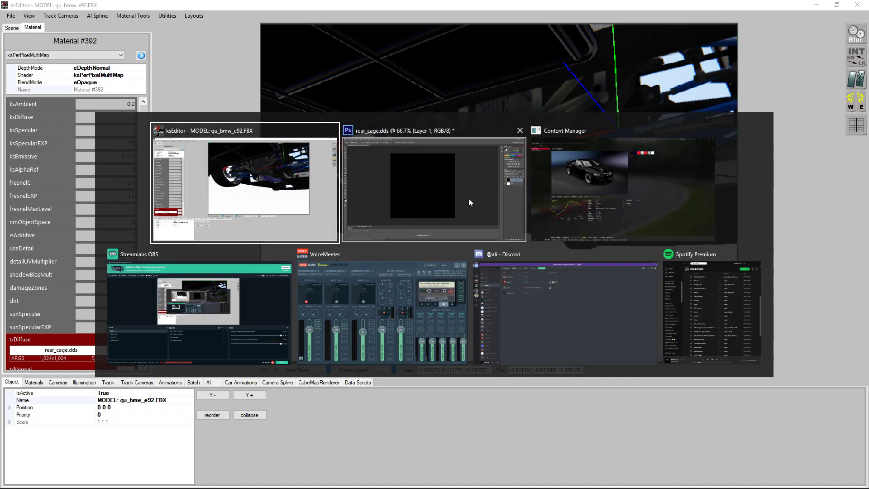
key("alt+Tab")
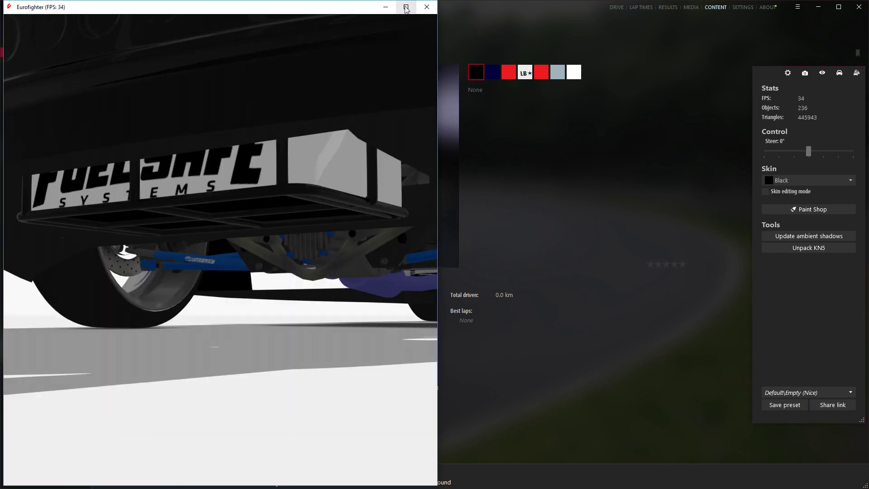
Step: Maximise the Eurofighter showroom and orbit around the black cage, rear and underside
left_click(406, 8)
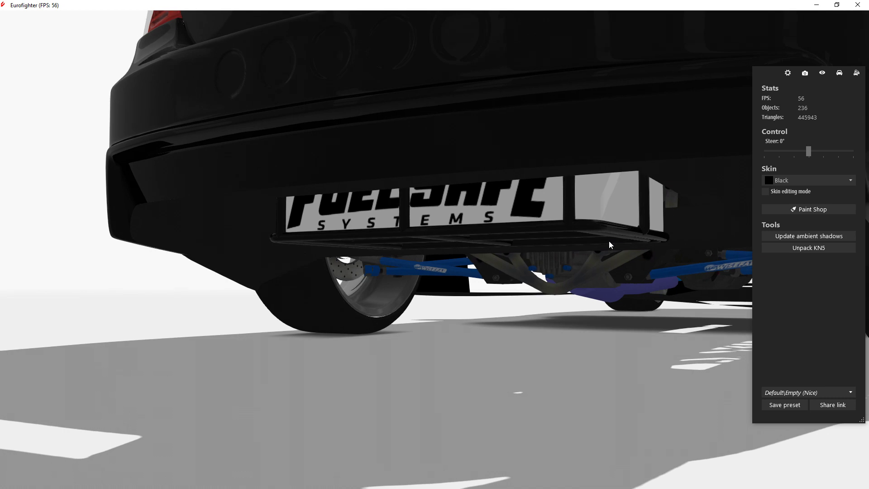
mouse_move(610, 241)
left_mouse_down()
mouse_move(587, 237)
mouse_move(453, 347)
mouse_move(417, 285)
mouse_move(484, 296)
left_mouse_up()
scroll(416, 285, "up", 3)
scroll(484, 297, "down", 5)
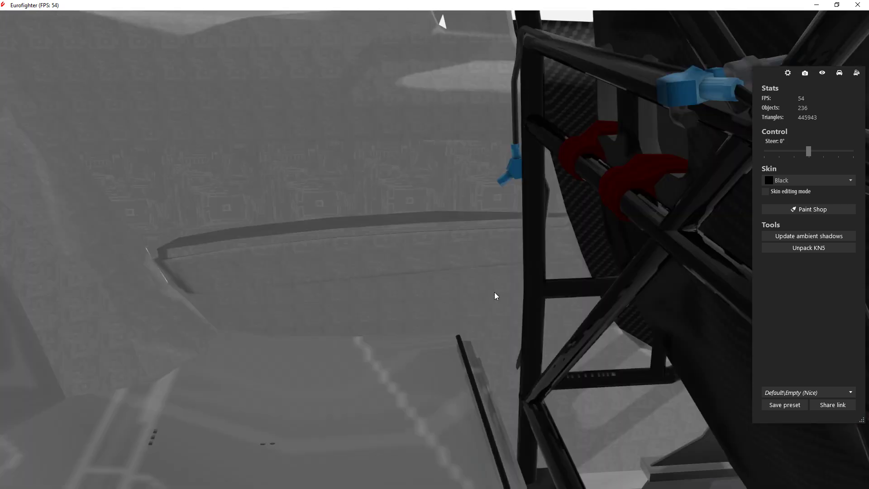
left_click_drag(494, 296, 465, 297)
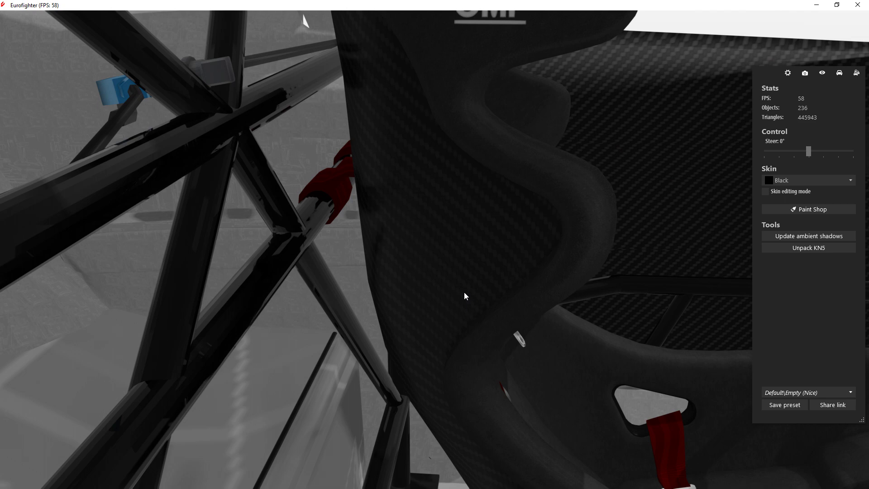
scroll(686, 313, "down", 10)
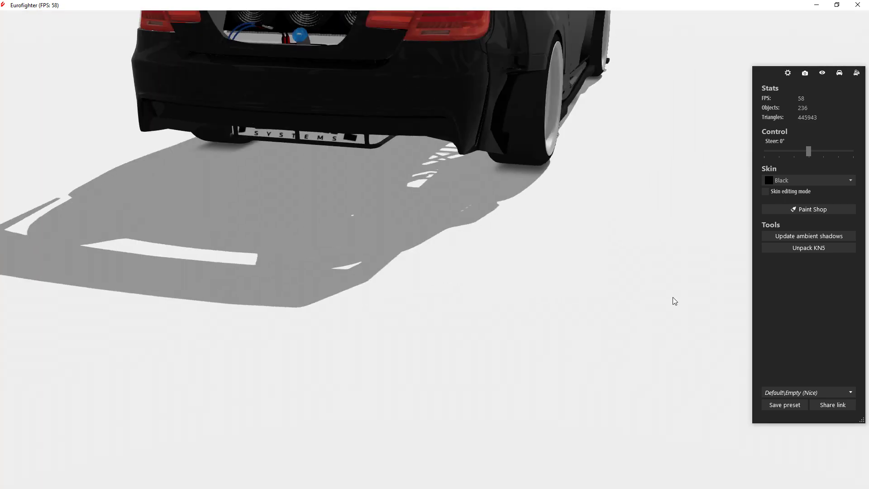
mouse_move(673, 300)
left_mouse_down()
mouse_move(596, 315)
mouse_move(496, 176)
mouse_move(330, 271)
left_mouse_up()
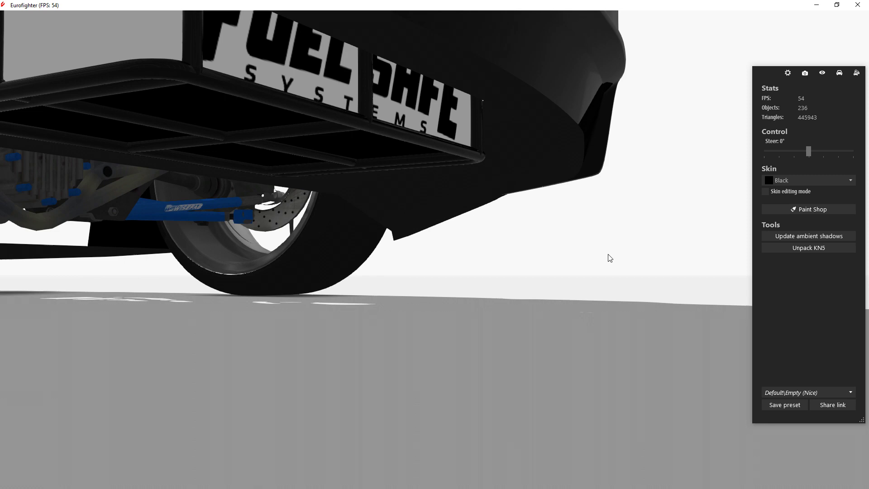
left_click_drag(609, 258, 347, 260)
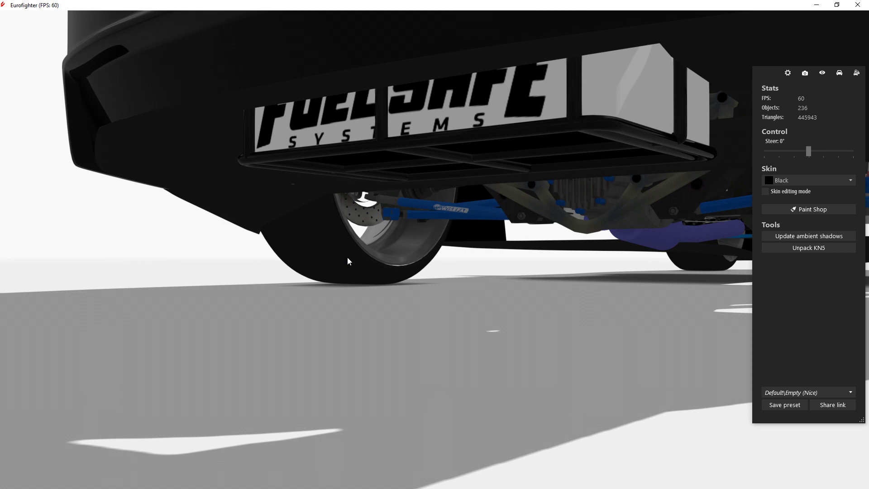
left_click_drag(347, 259, 593, 157)
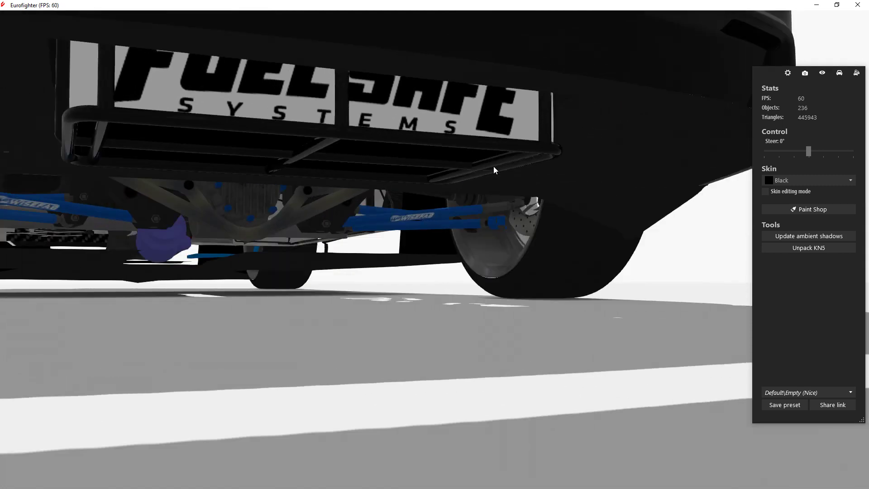